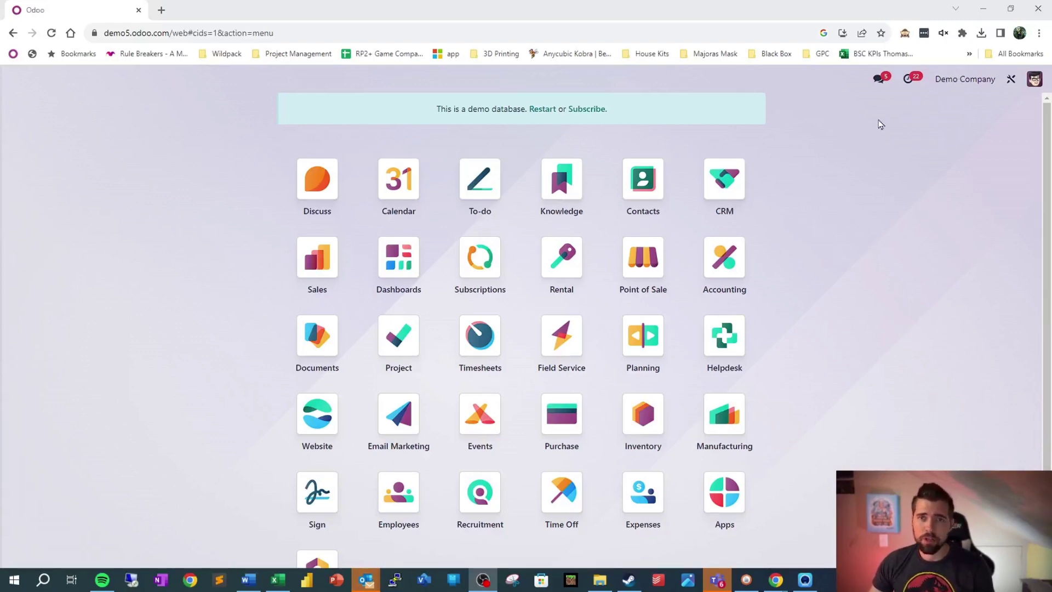
Open the Sales app via a 'sales' search and show Studio's overview of all view types
click(905, 34)
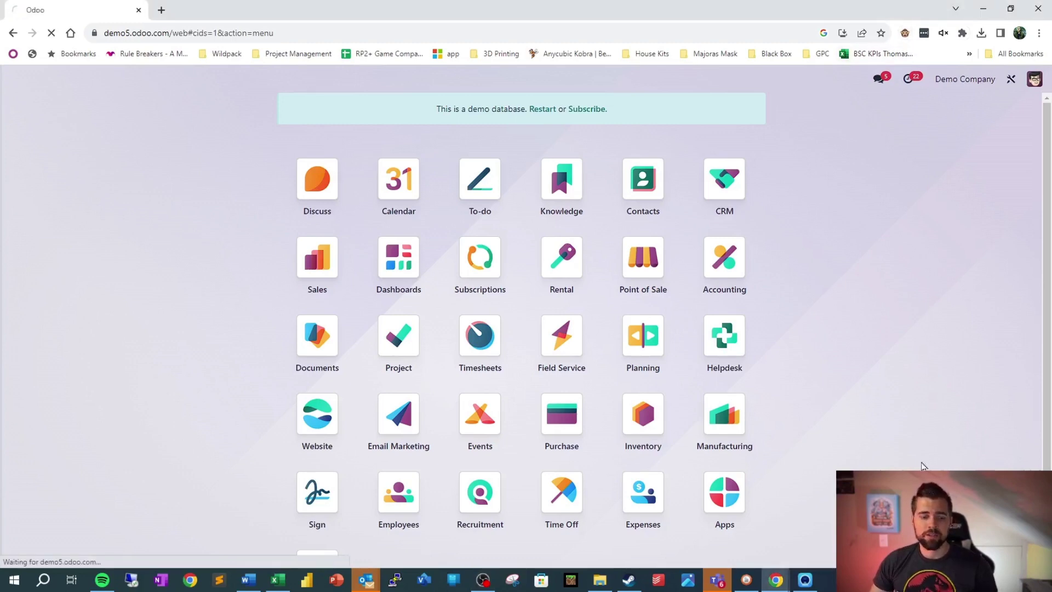
text(1)
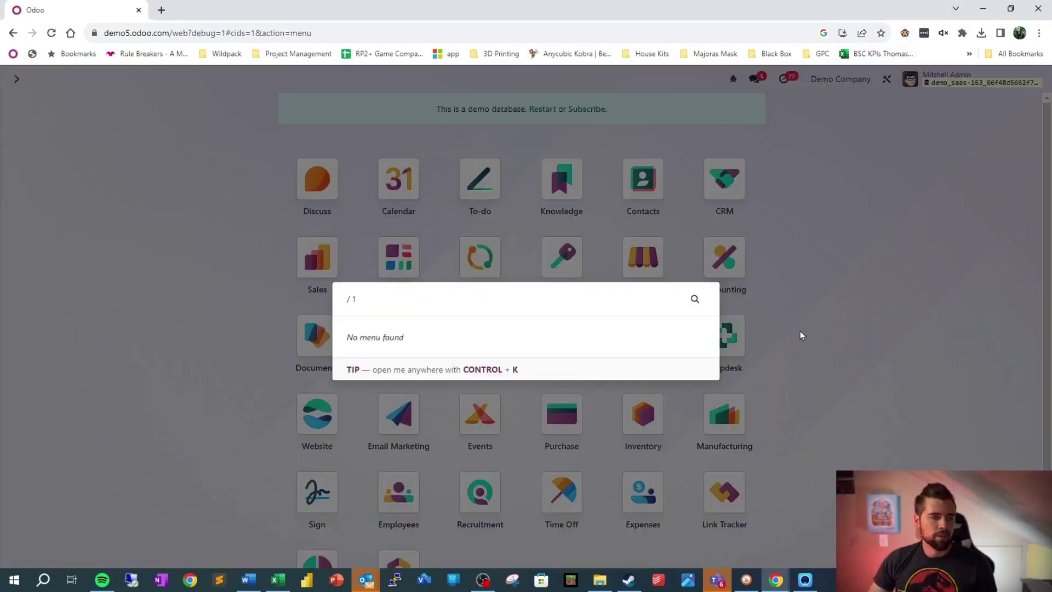
key(BackSpace)
text(sales)
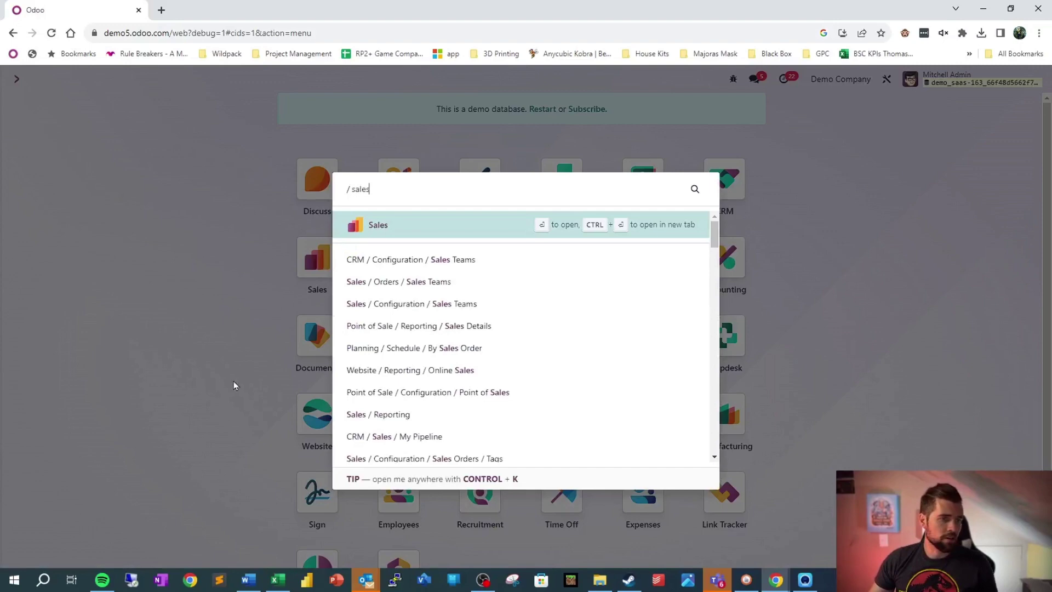
key(Escape)
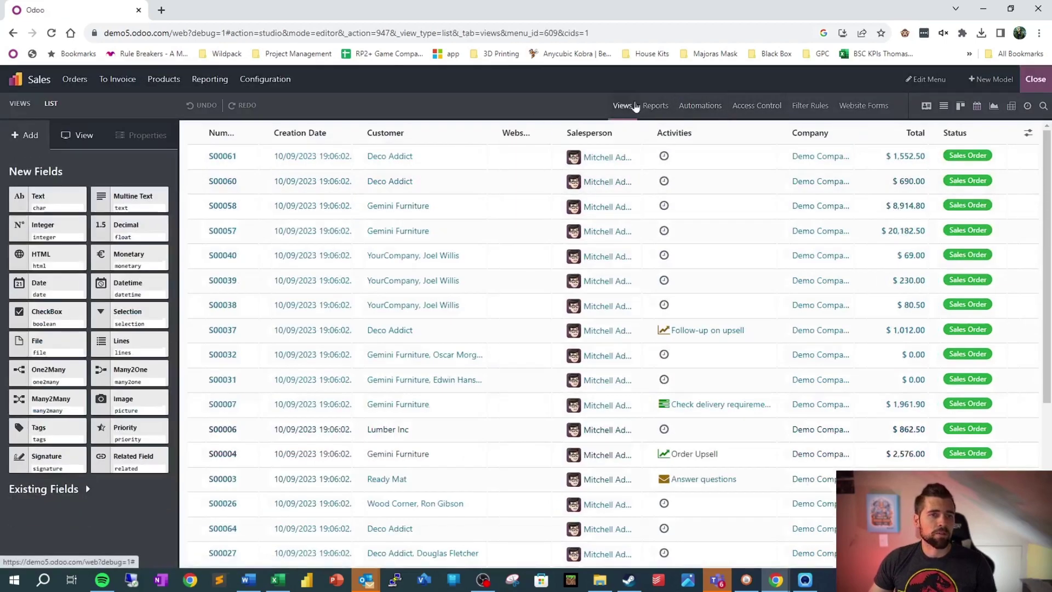
click(625, 105)
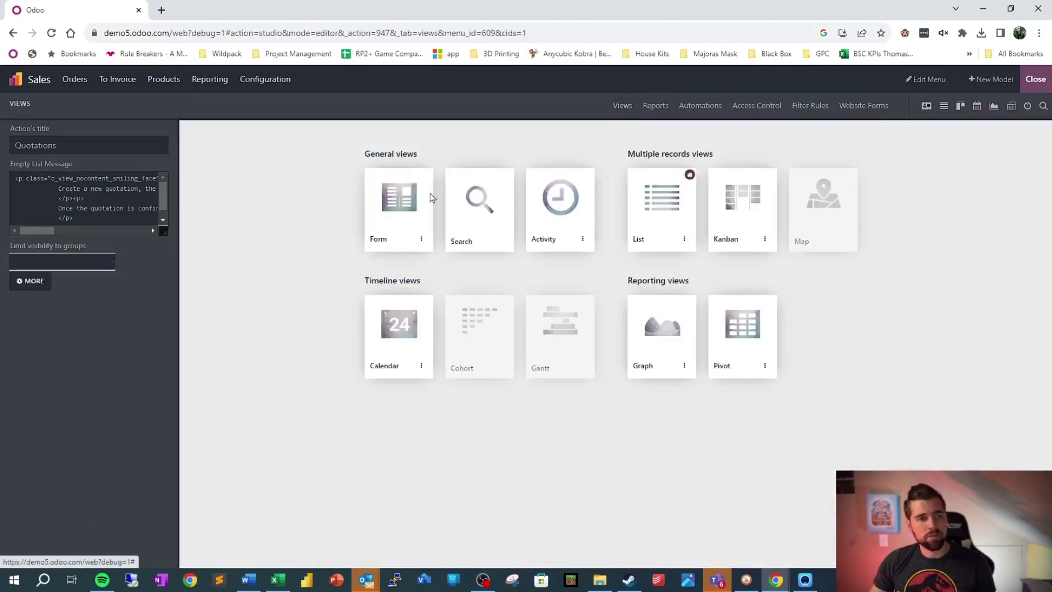
click(413, 207)
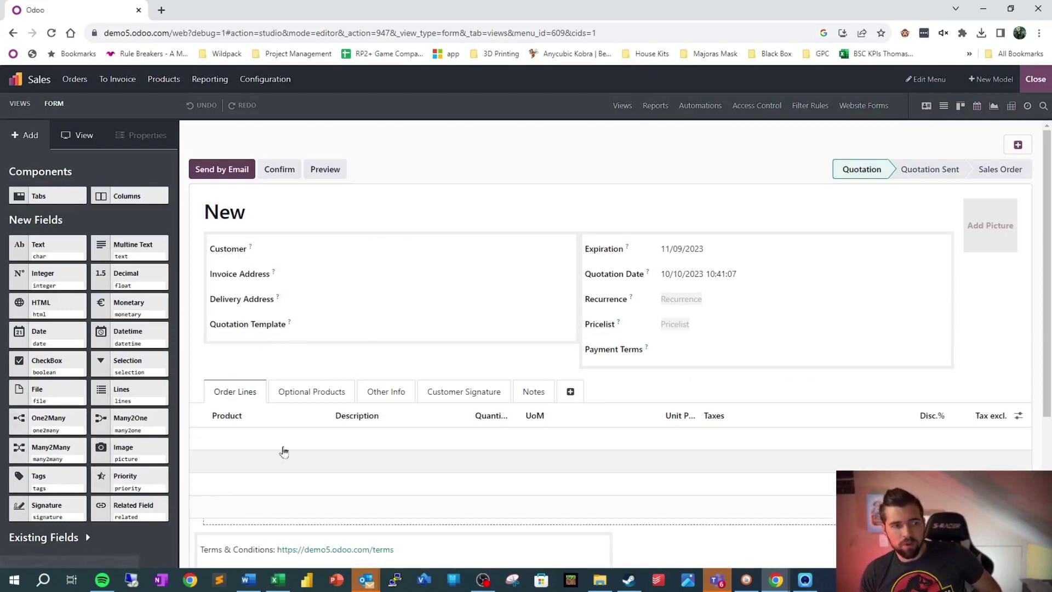
mouse_move(261, 421)
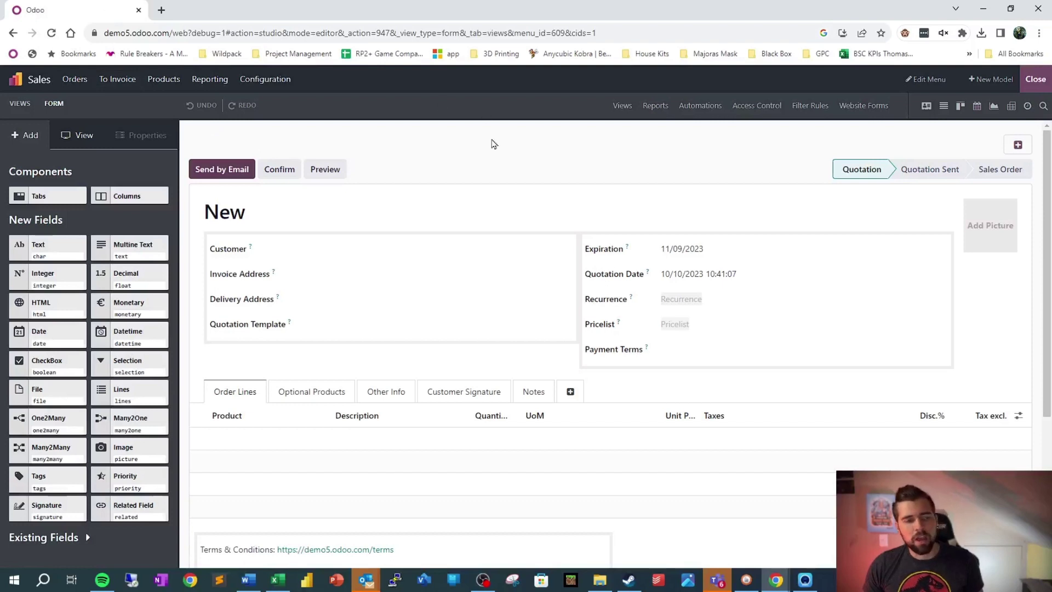
drag(130, 427, 111, 11)
Duplicate the browser tab, leave Studio, and open WH/MO/00002 from the Manufacturing app
right_click(107, 13)
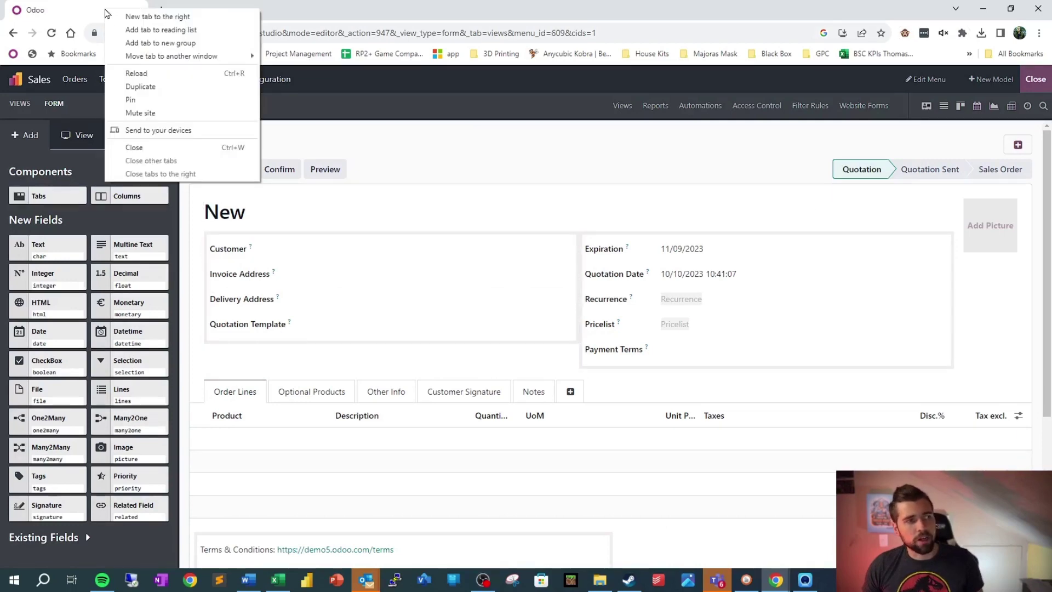
click(144, 85)
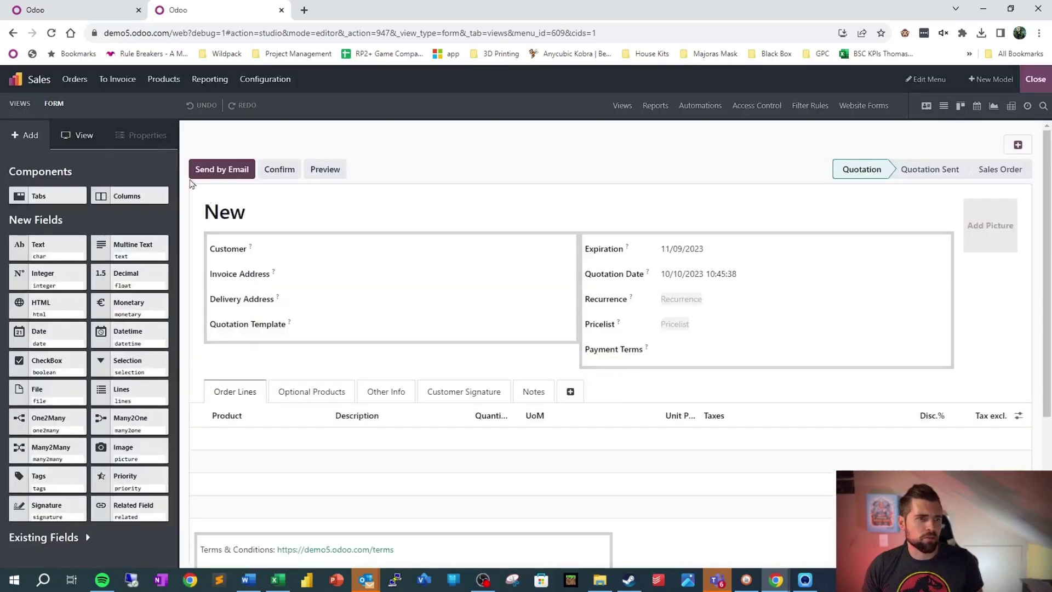
click(1035, 80)
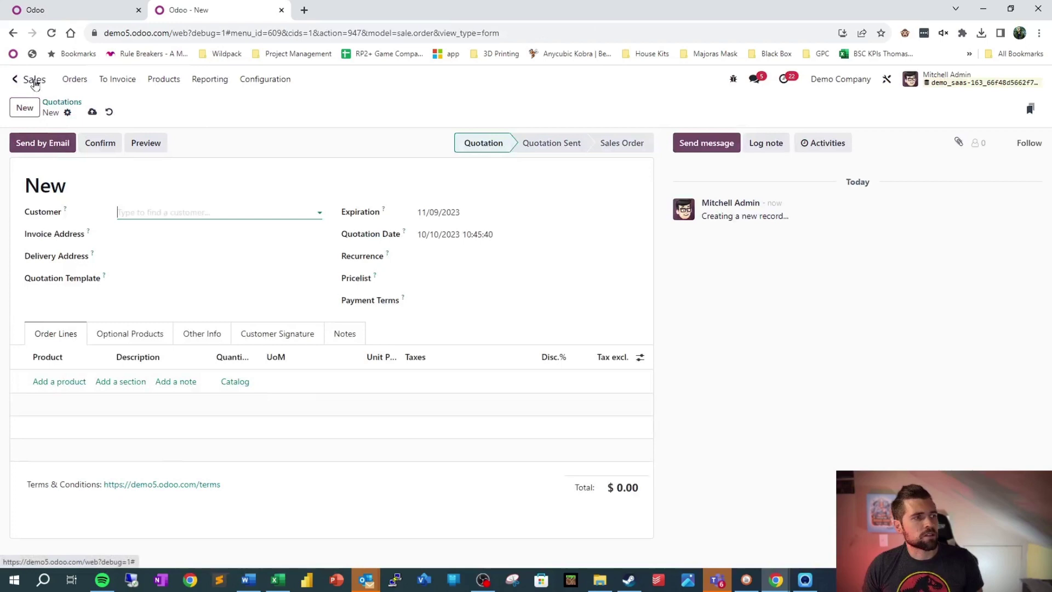
click(34, 82)
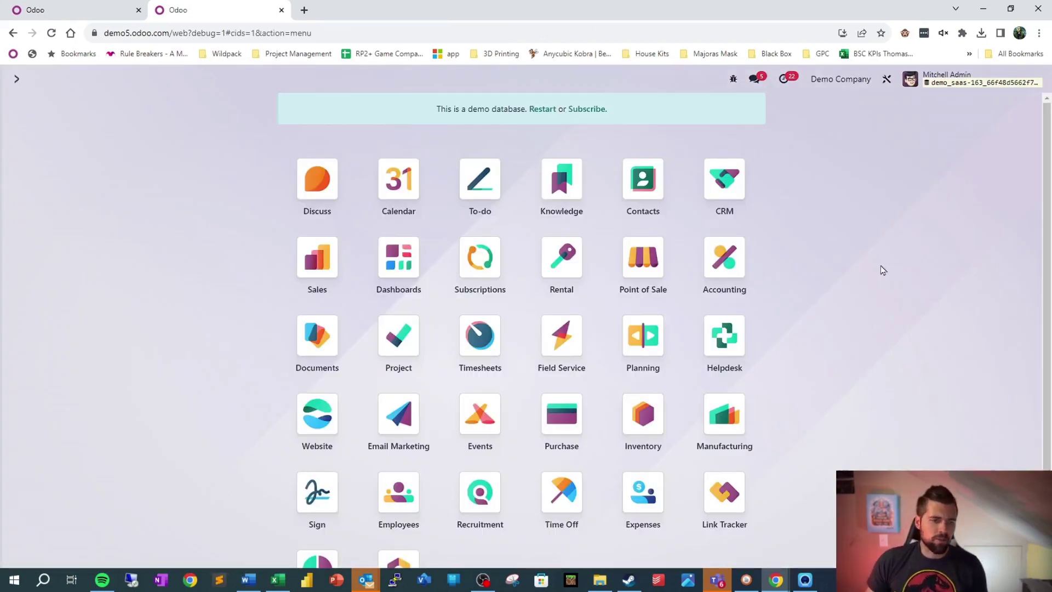
scroll(854, 284, down, 1)
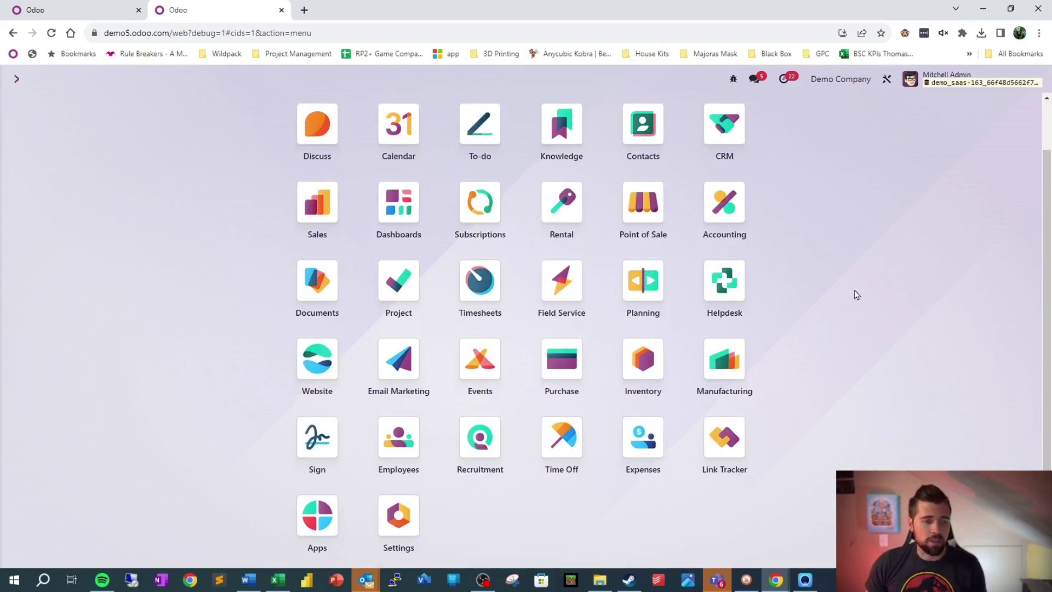
click(753, 393)
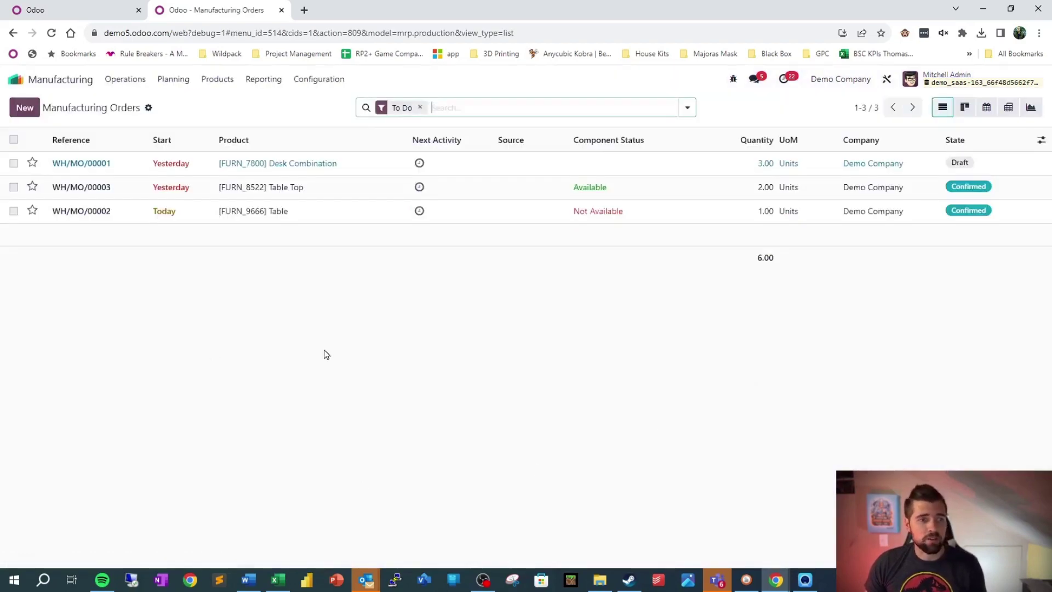
click(313, 214)
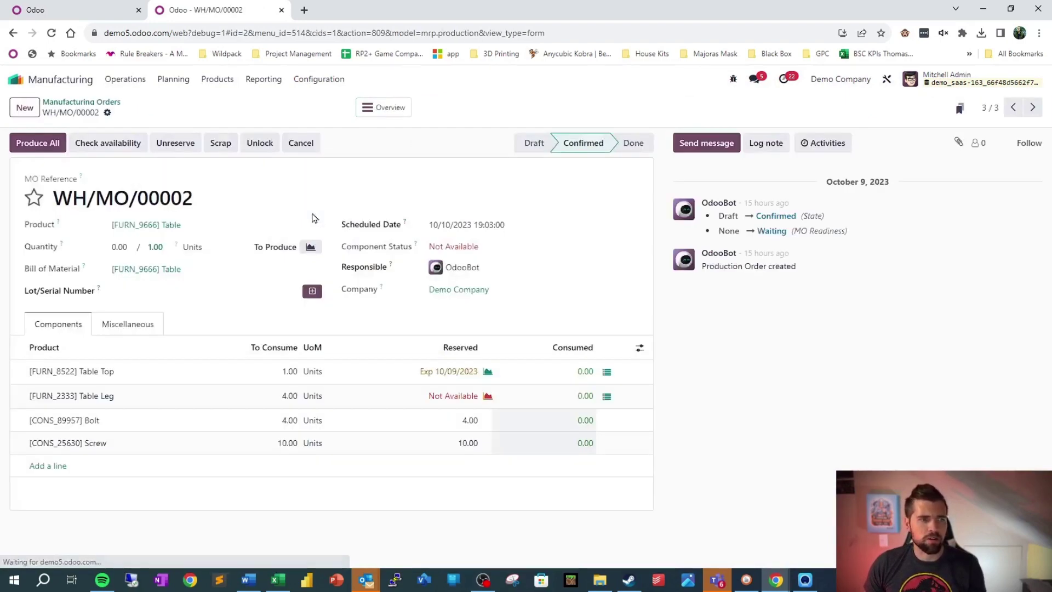
In Studio, inspect the Product and Bill of Material field properties on the manufacturing order form
click(886, 80)
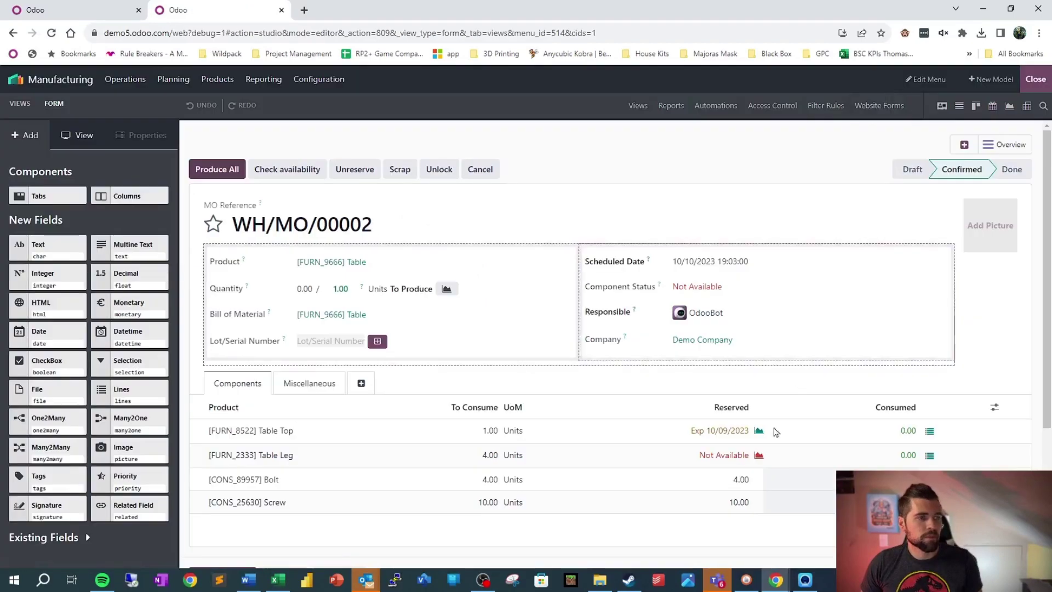
mouse_move(242, 262)
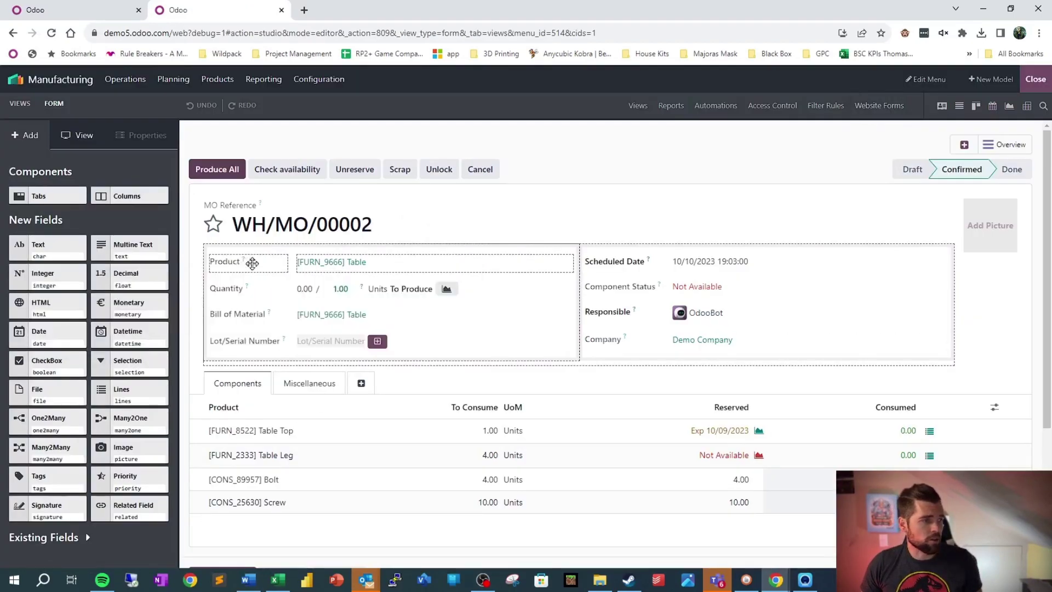
click(227, 266)
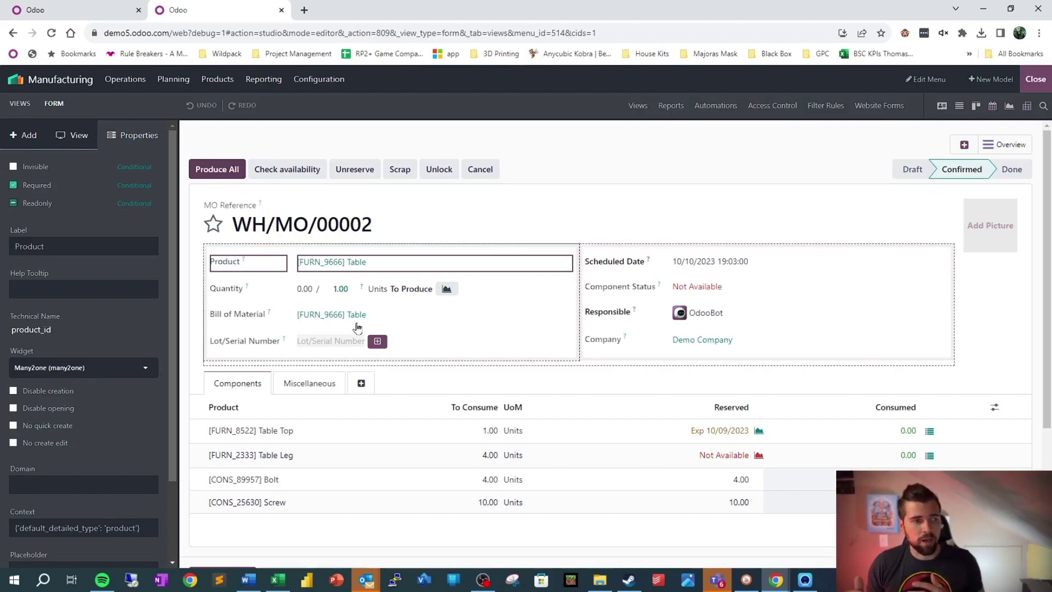
click(264, 313)
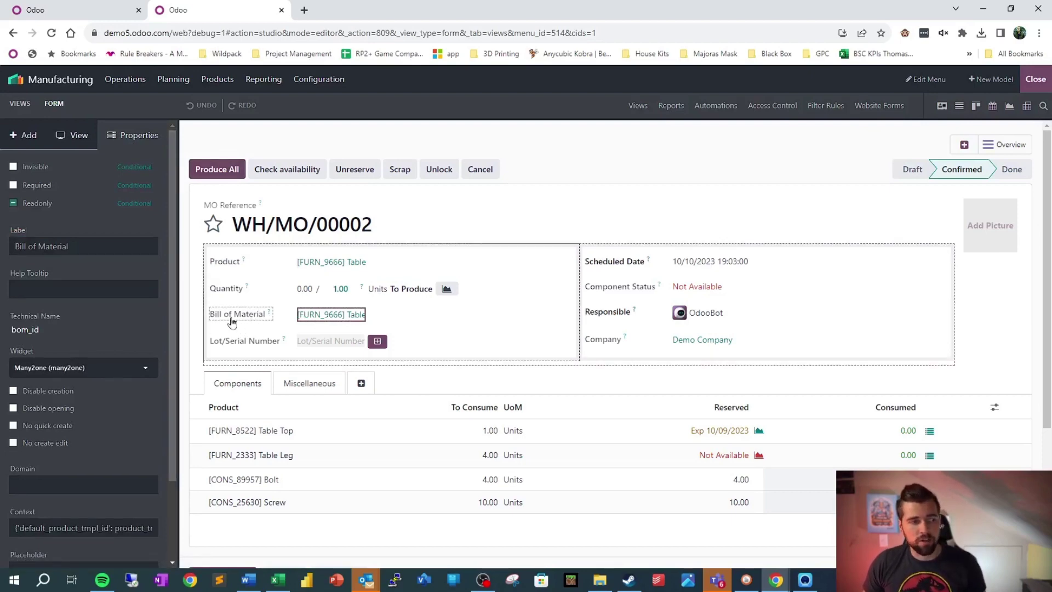
Add a Many2One field linked to the Sales Order model below Company, labelled 'Sales Order'
click(29, 137)
drag(153, 427, 692, 365)
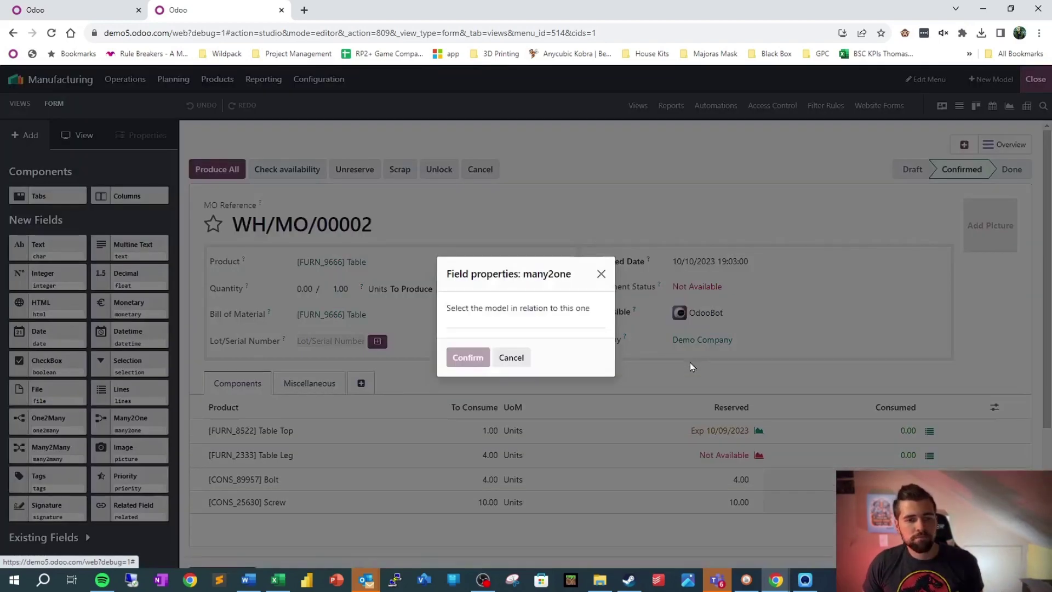
click(532, 318)
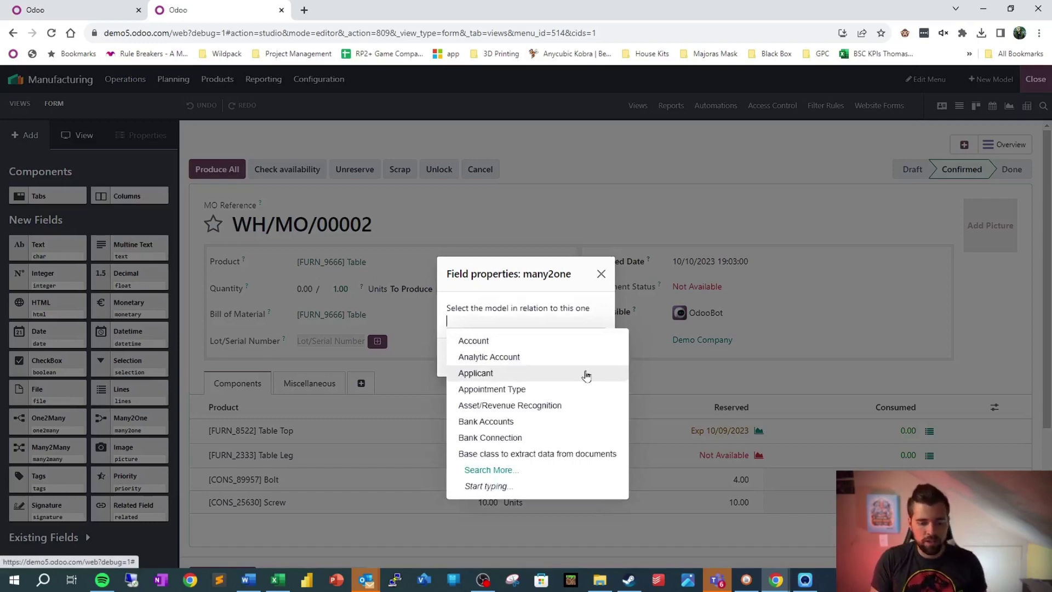
text(sales)
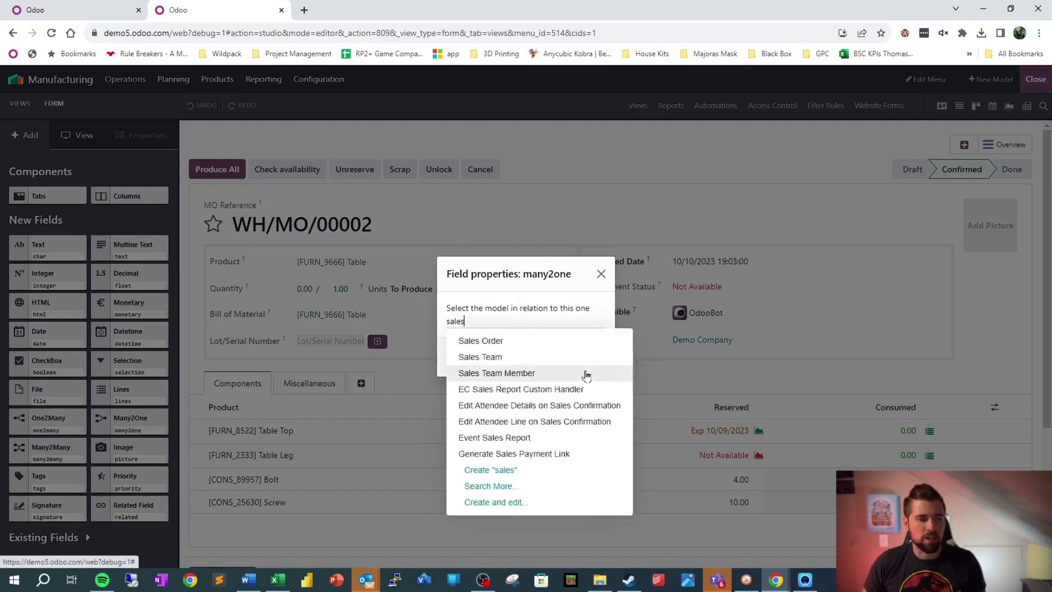
click(518, 341)
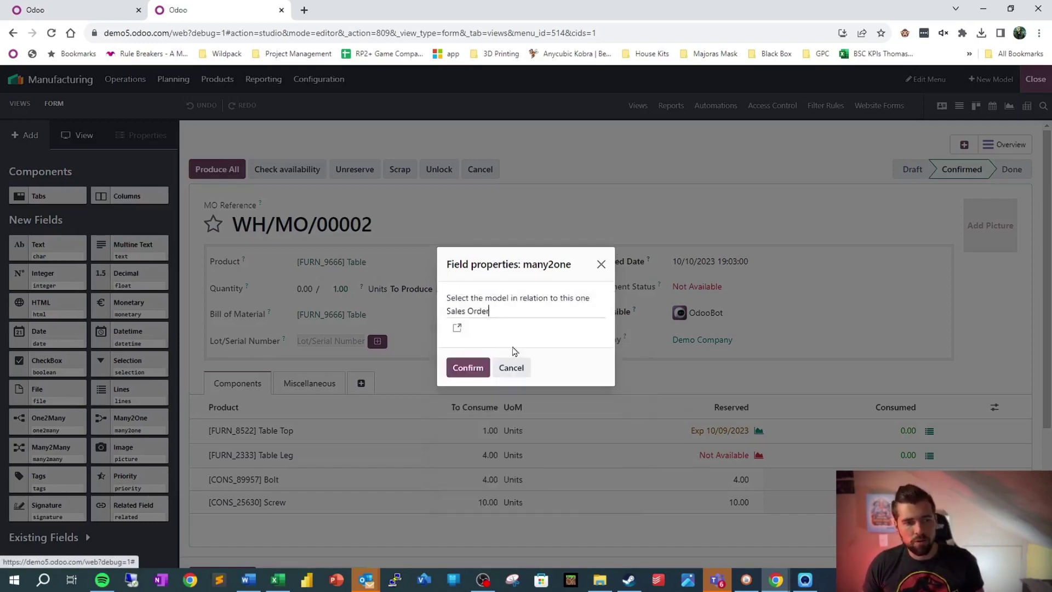
click(470, 367)
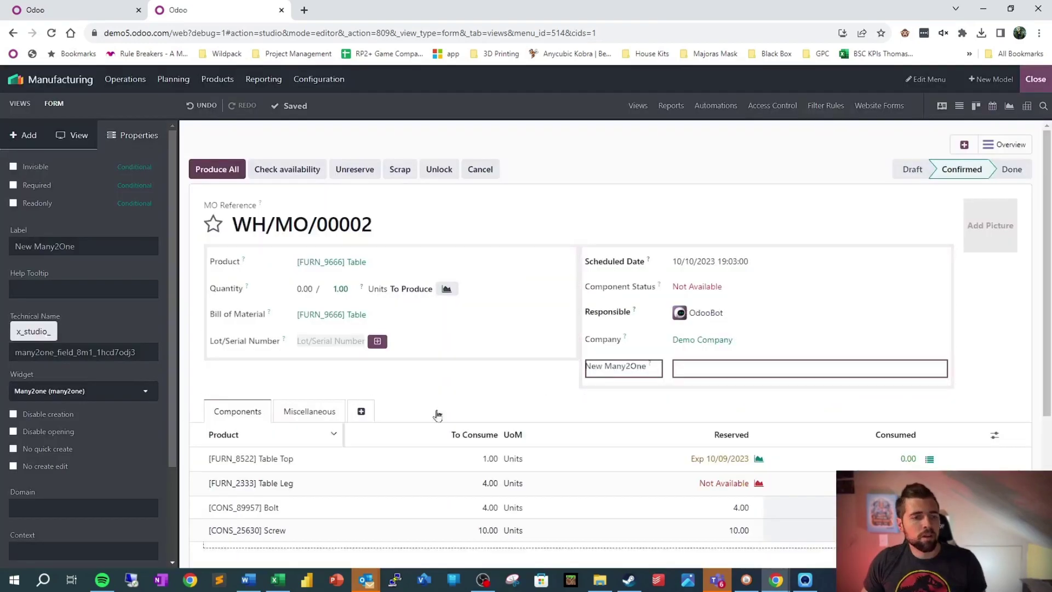
triple_click(109, 242)
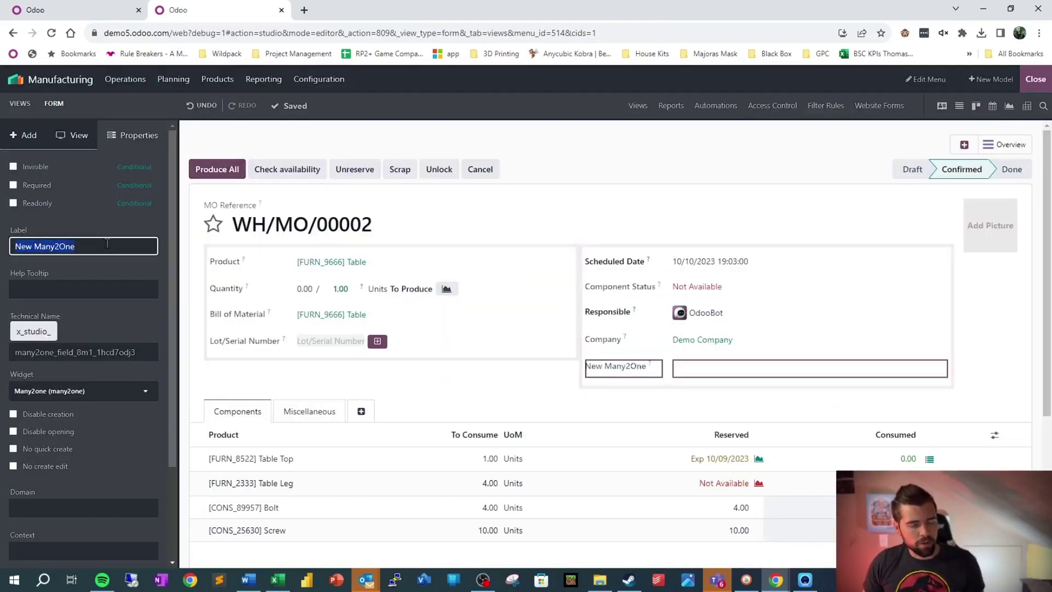
text(Sales Order)
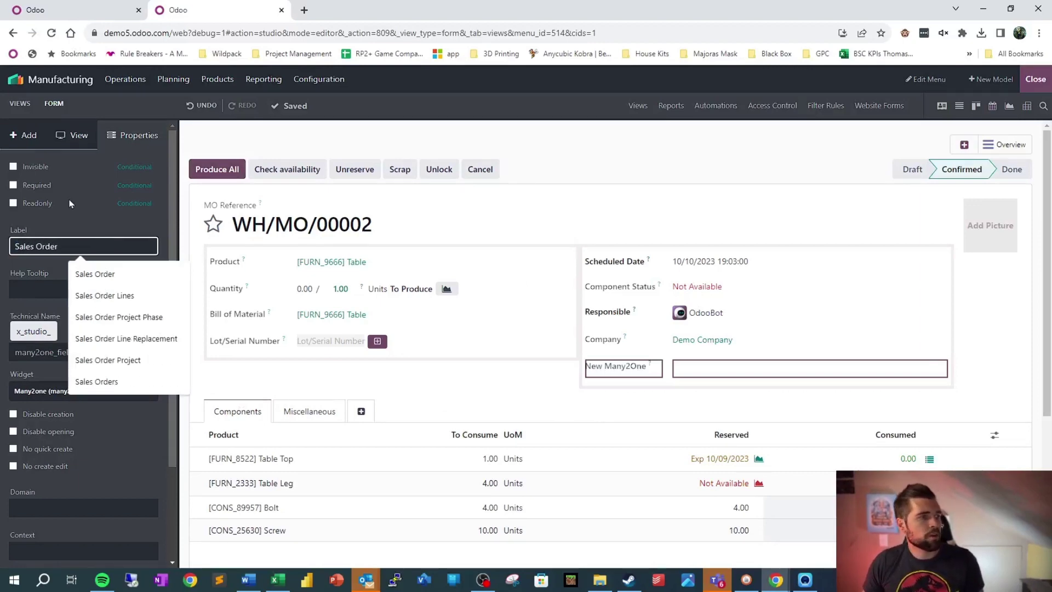
key(Return)
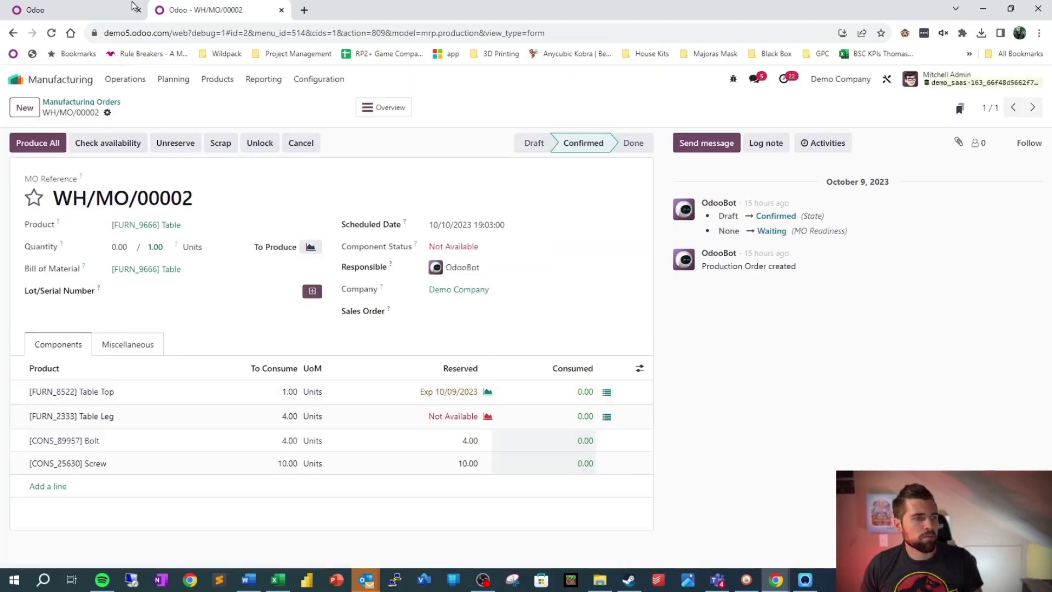
In the other tab, open sales order S00061 from the Sales app
click(116, 10)
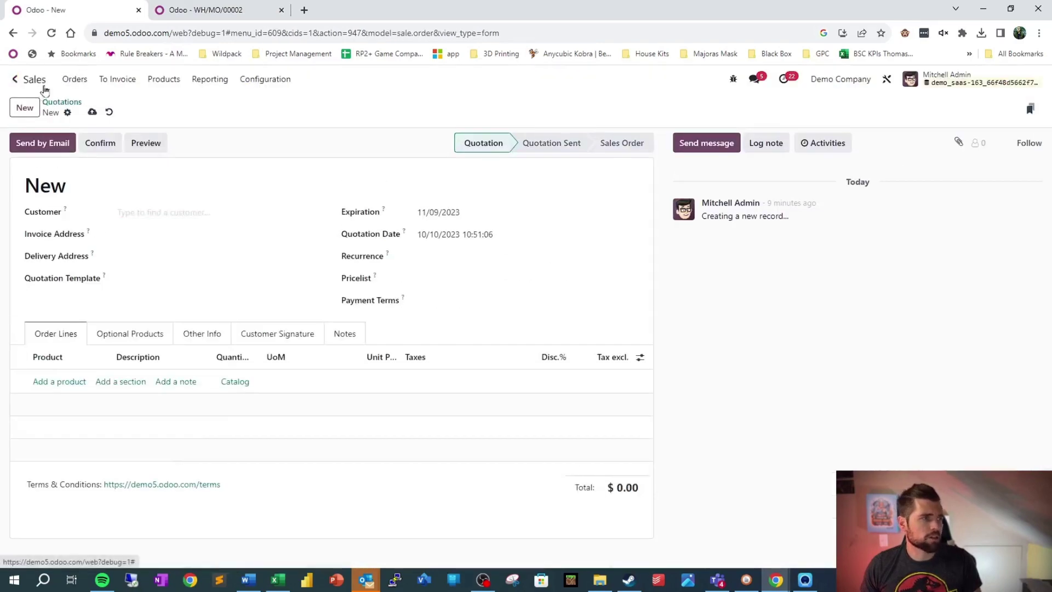
click(42, 87)
text(sal)
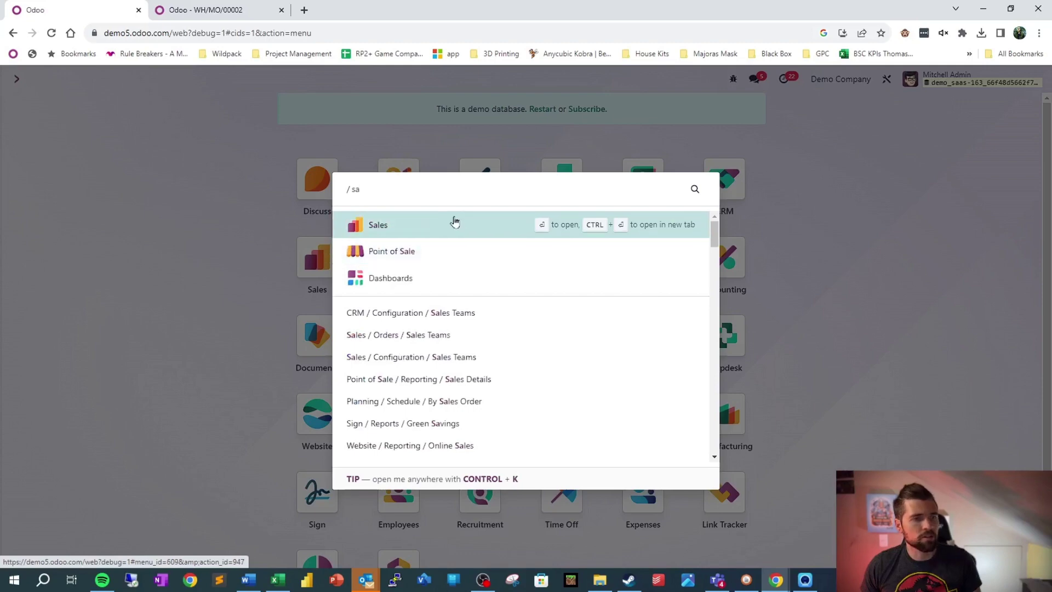
click(454, 222)
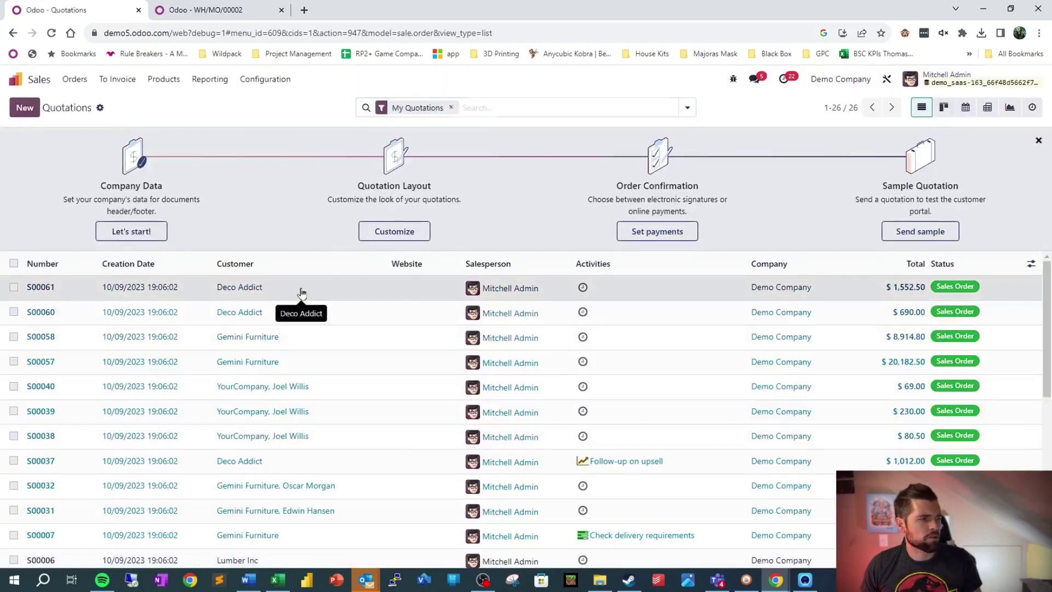
click(301, 291)
Set WH/MO/00002's Sales Order field to S00061 and save the manufacturing order
click(222, 10)
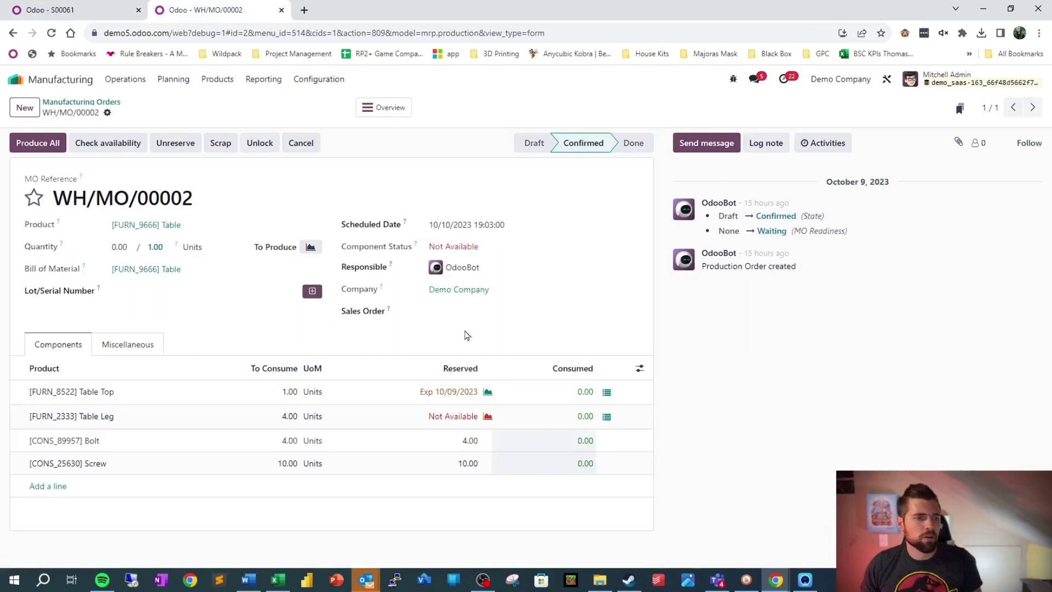
click(463, 313)
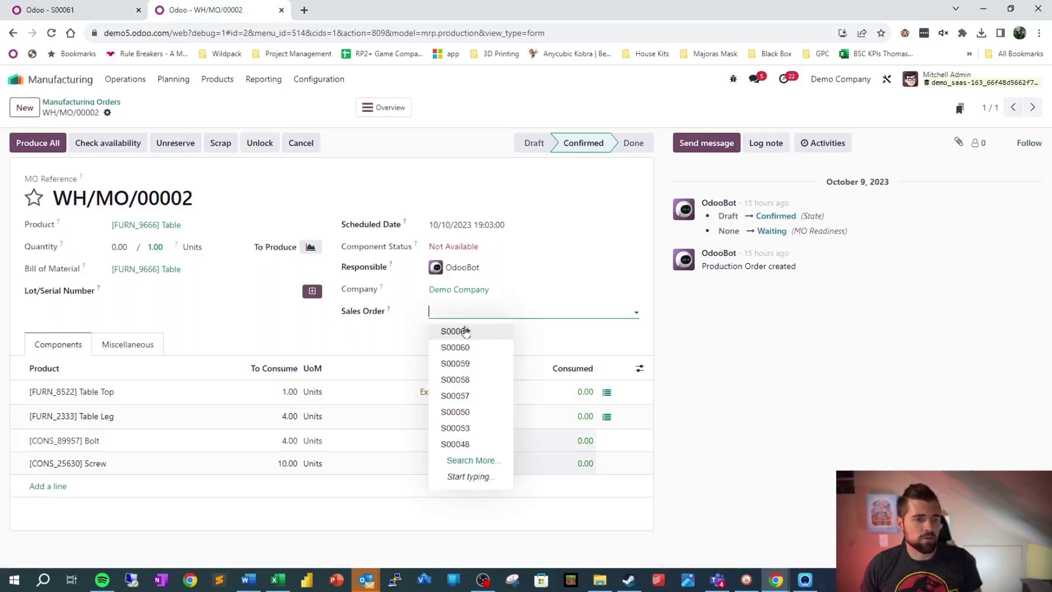
click(465, 332)
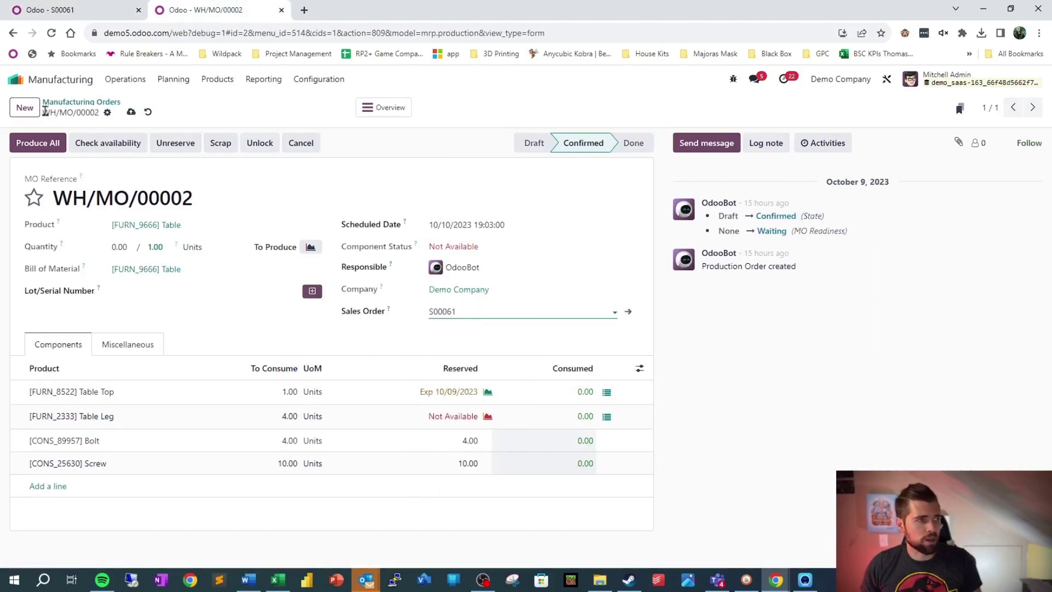
click(131, 112)
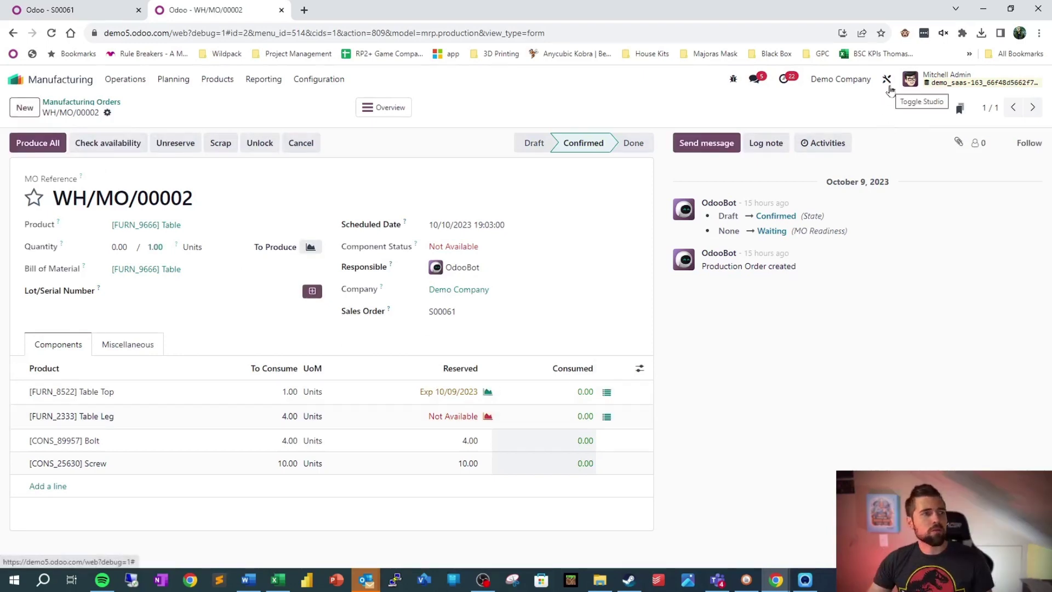
In Studio on S00061, add a tab beside Notes labelled 'Manufacturing Orders'
click(93, 7)
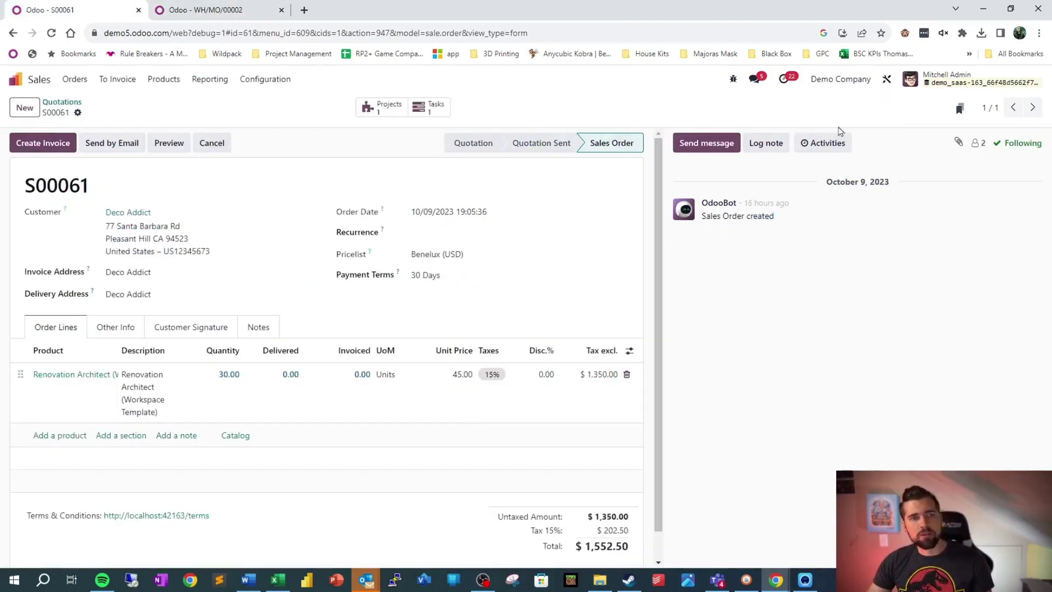
click(888, 82)
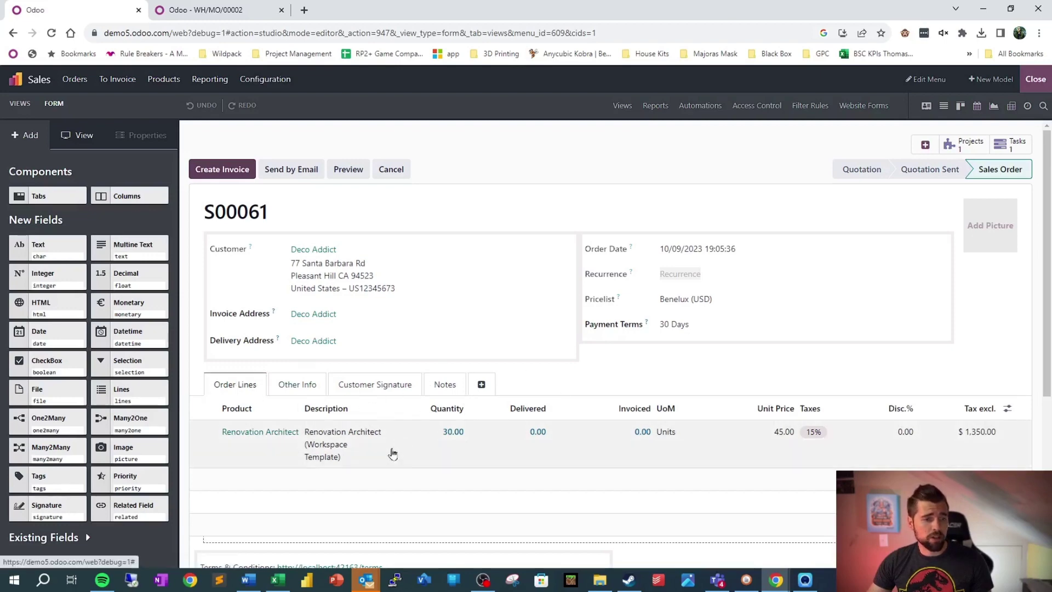
click(482, 385)
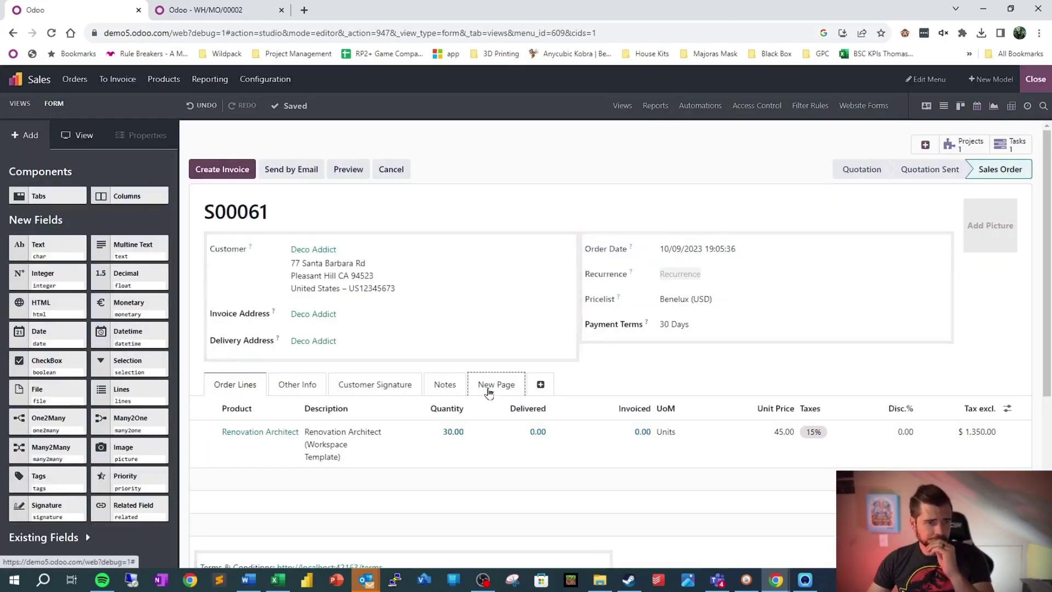
click(486, 387)
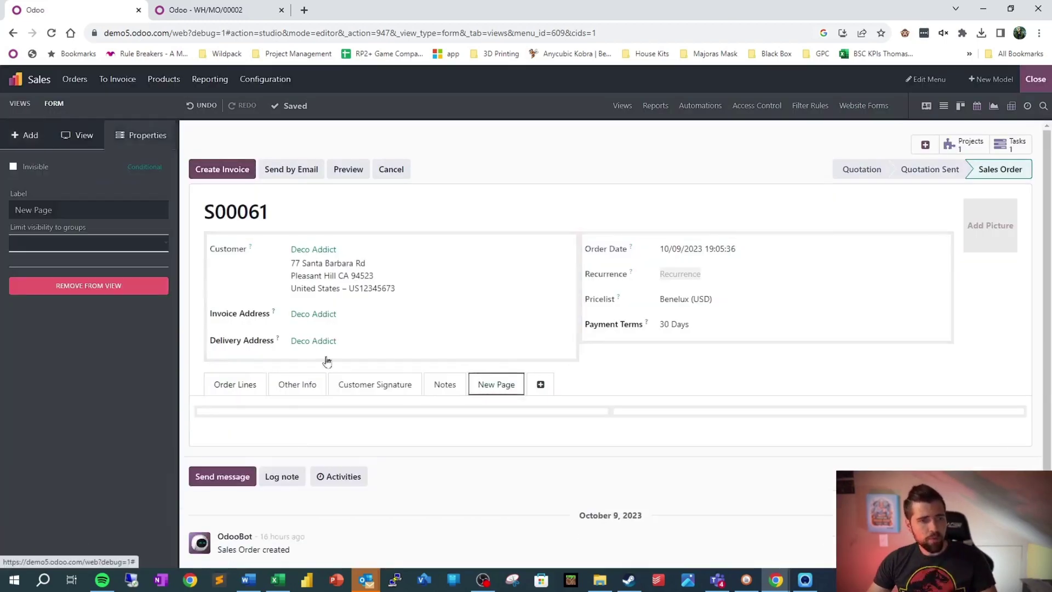
click(126, 207)
triple_click(135, 208)
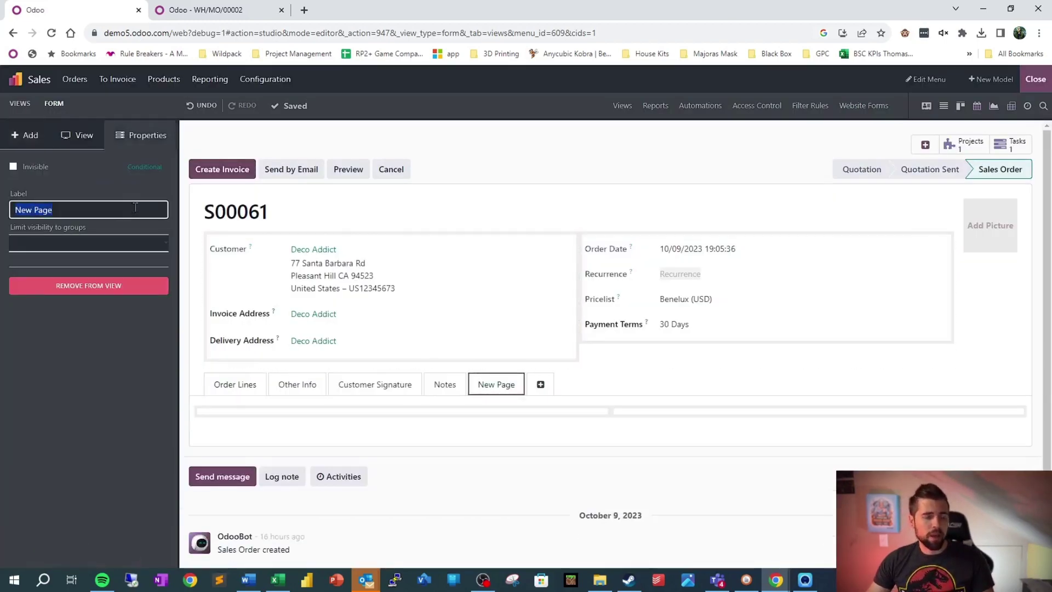
text(Manufacturi)
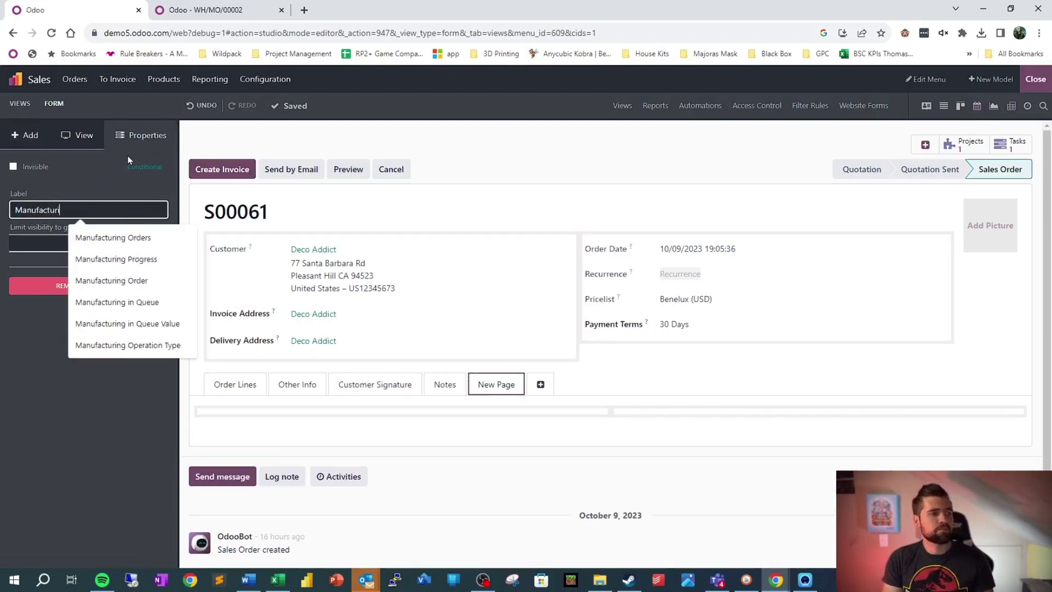
text(ng Orders)
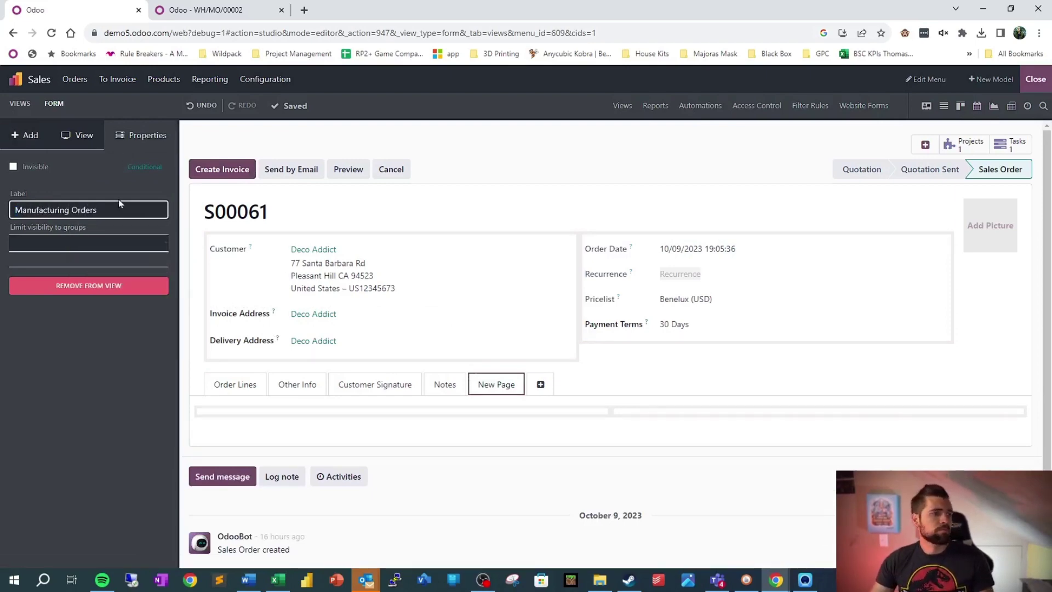
key(Return)
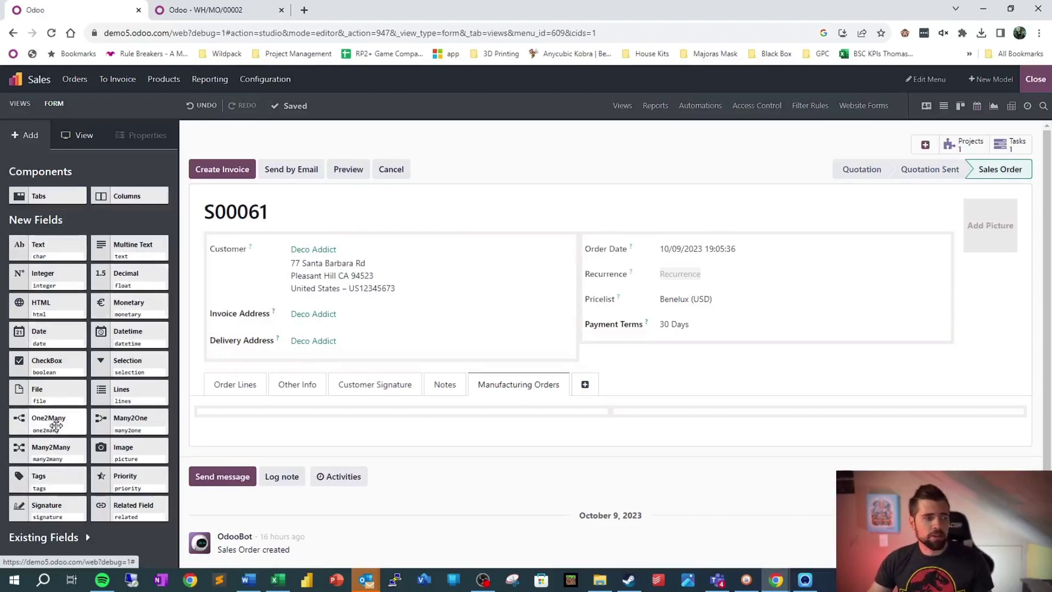
Drop a One2Many field into the tab, linked through the Production Order's x_studio_sales_order field
drag(54, 424, 357, 437)
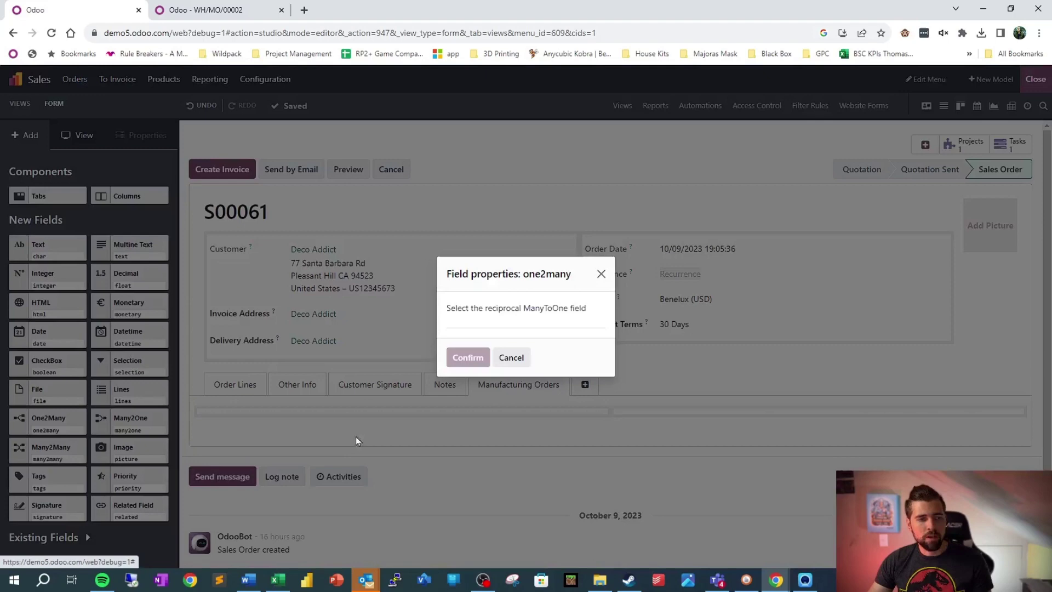
click(514, 322)
click(475, 470)
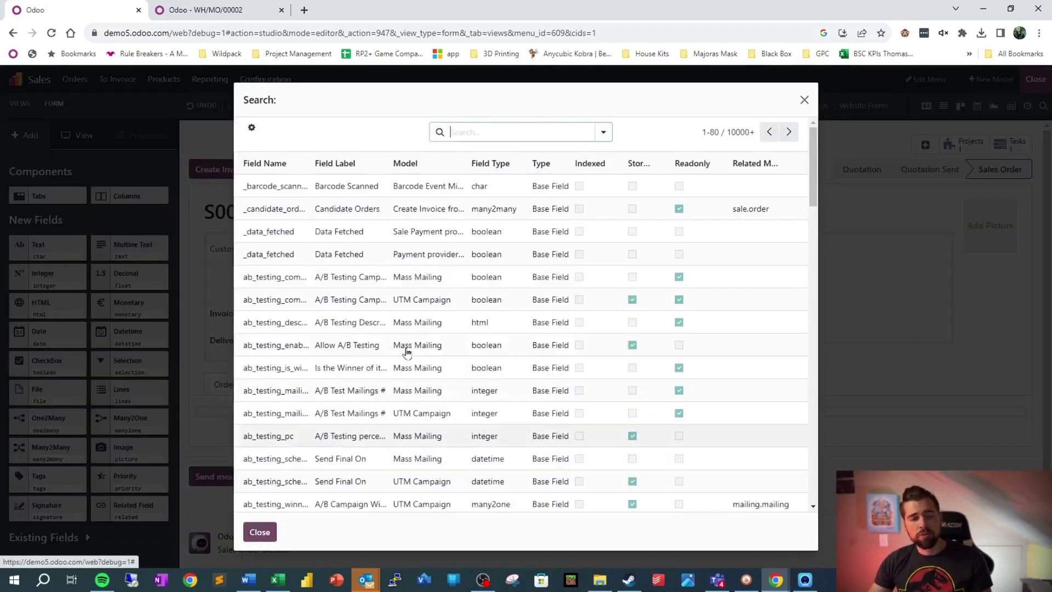
text(x_studi)
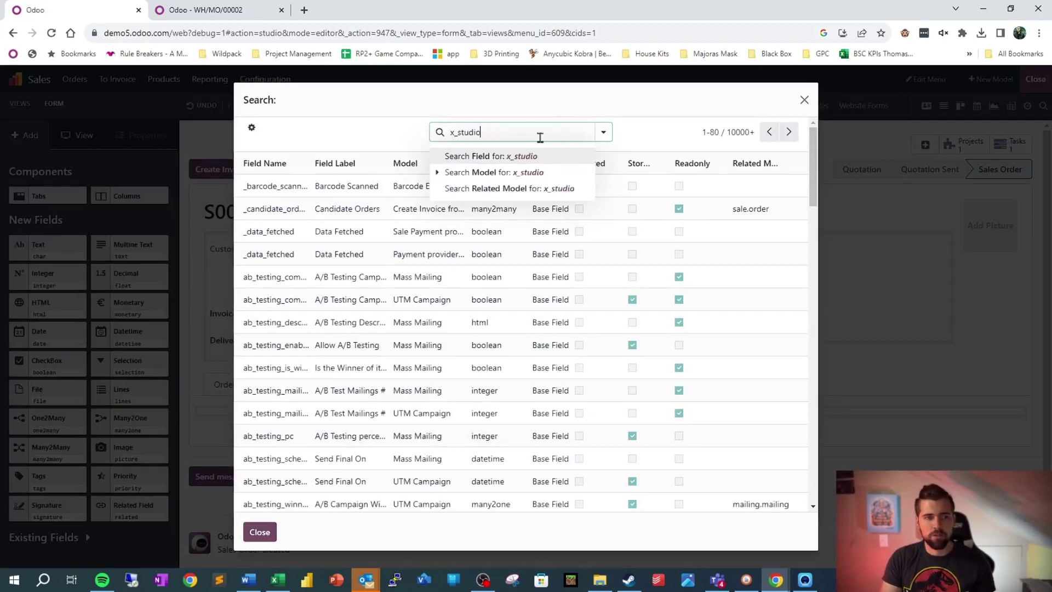
text(o)
click(508, 164)
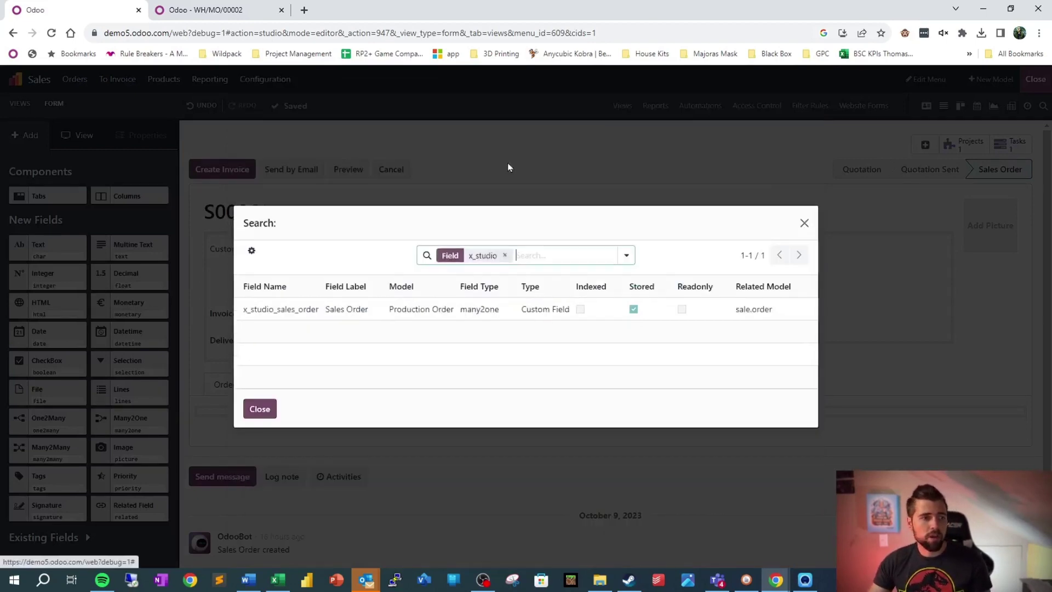
click(405, 313)
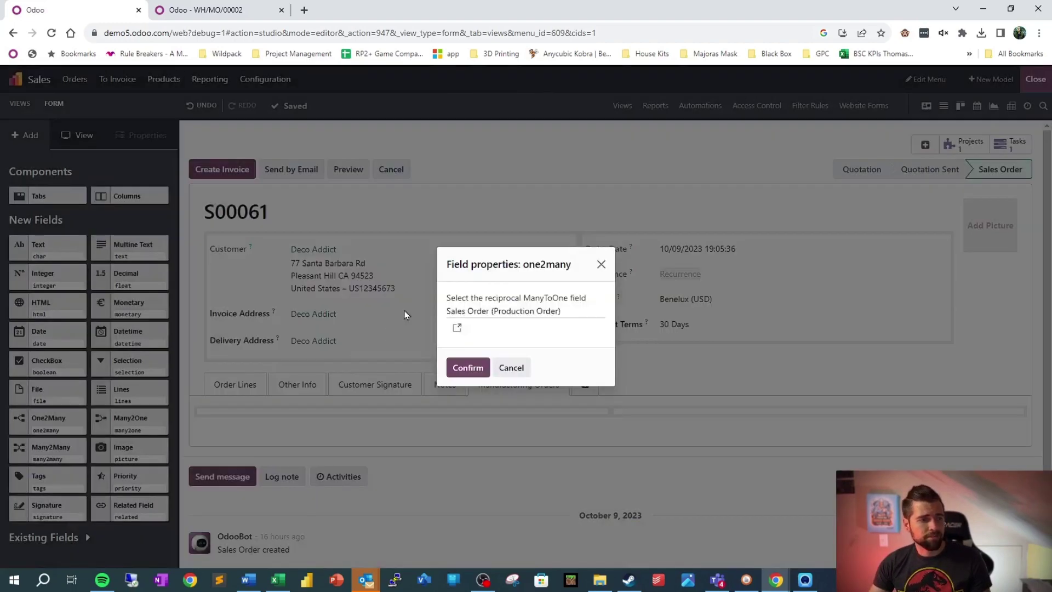
click(474, 370)
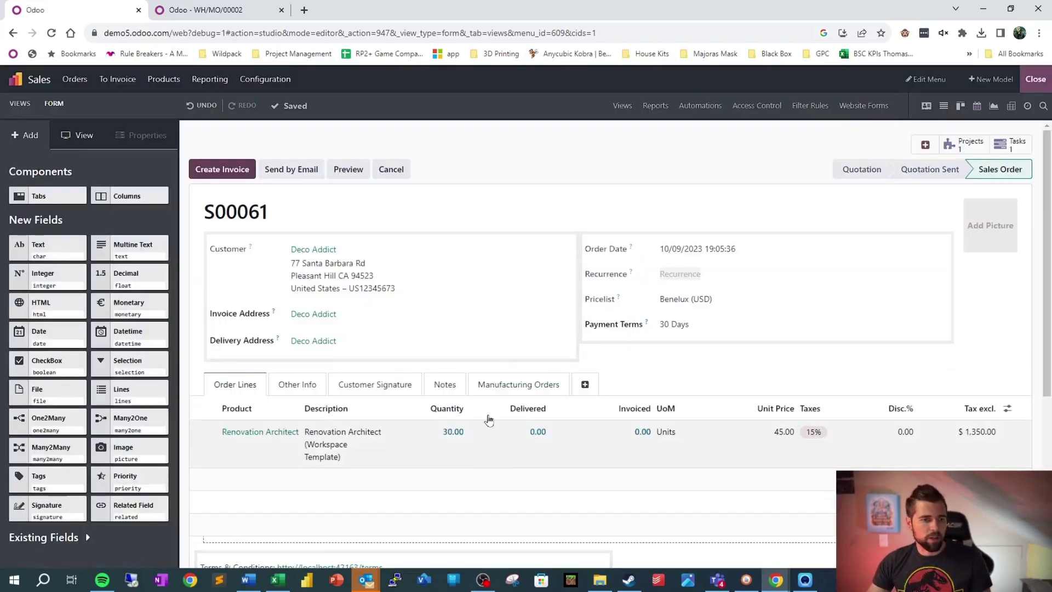
Confirm the Manufacturing Orders tab lists the Table order, then open the form's XML source
click(498, 388)
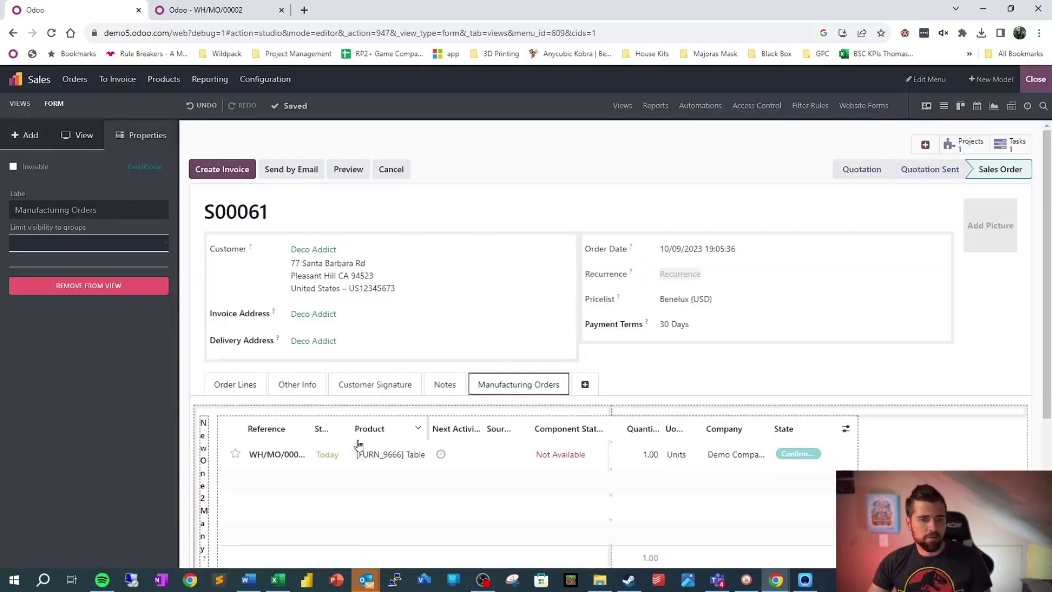
scroll(360, 446, down, 2)
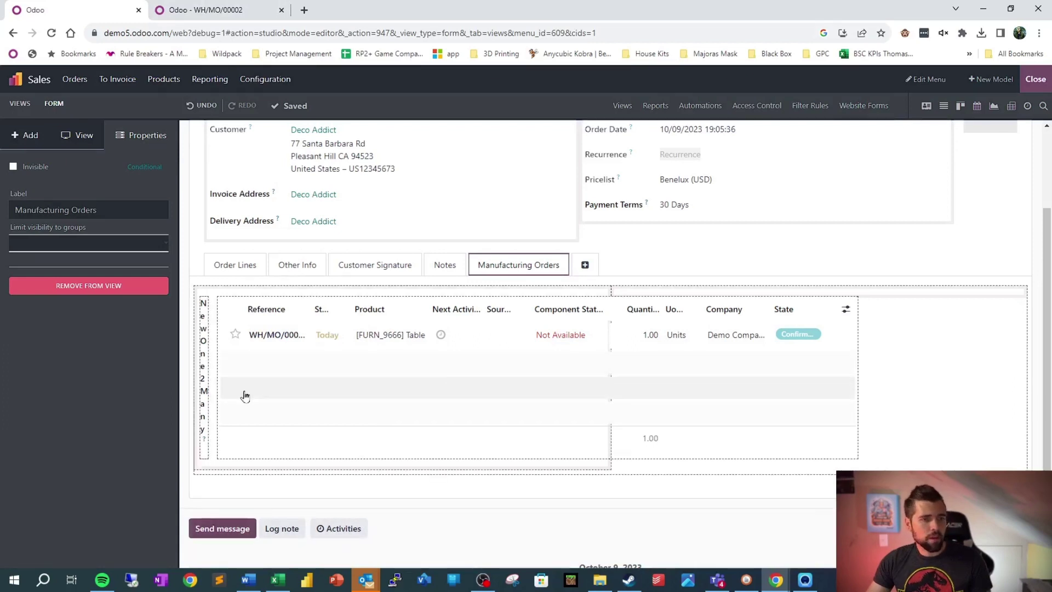
click(77, 137)
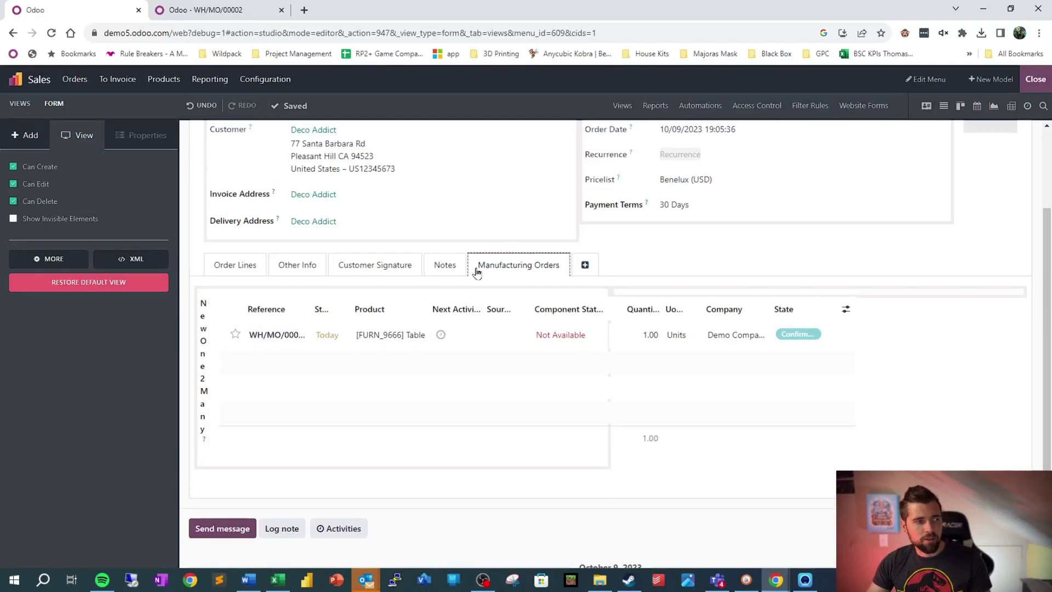
click(137, 261)
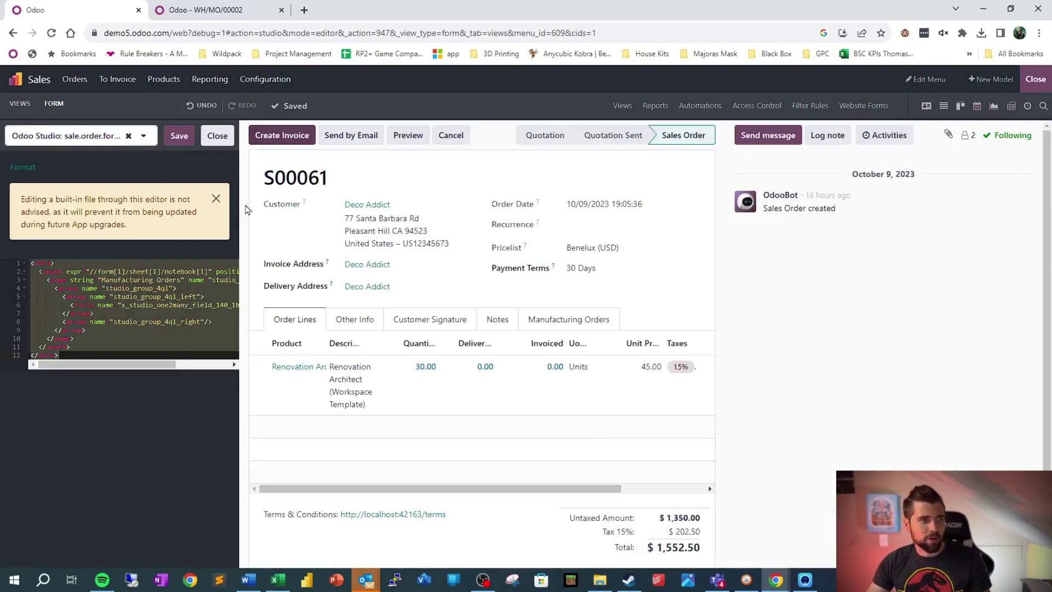
Widen the code editor and open the Studio sale.order.form customization for editing
drag(236, 208, 400, 208)
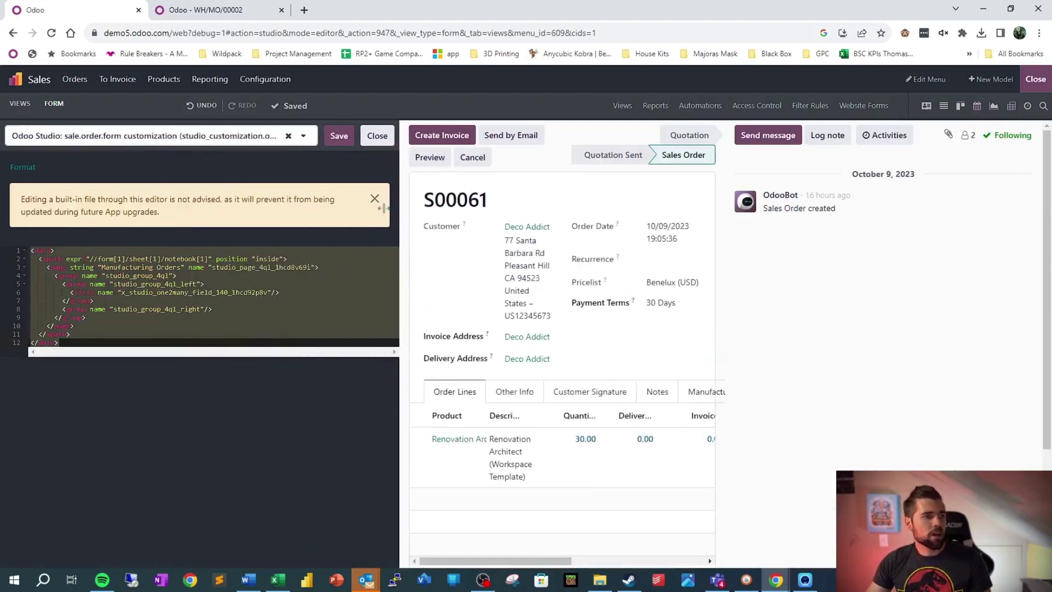
click(303, 137)
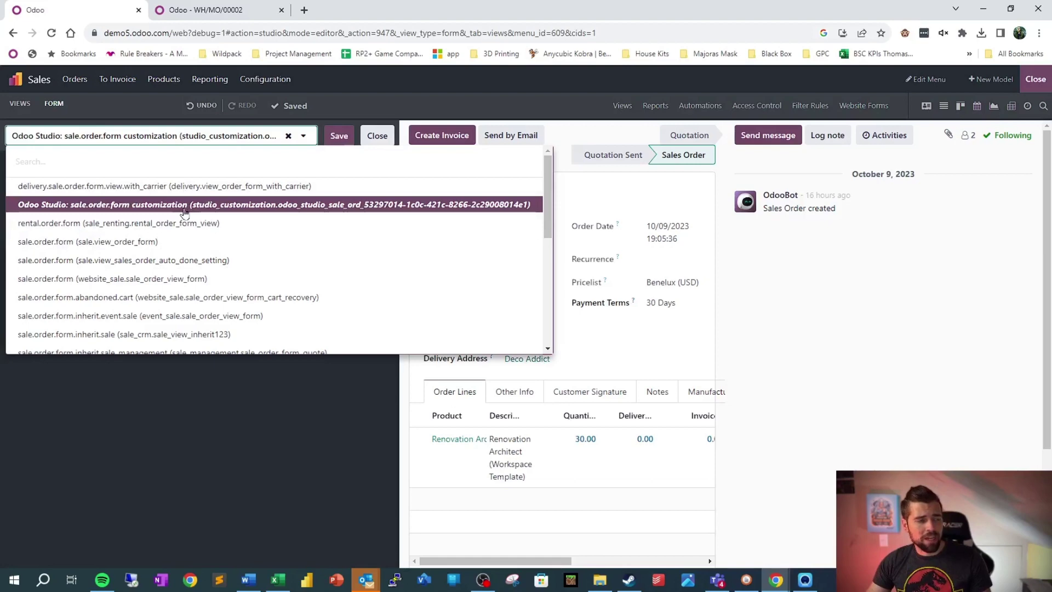
scroll(259, 296, down, 3)
scroll(261, 297, up, 3)
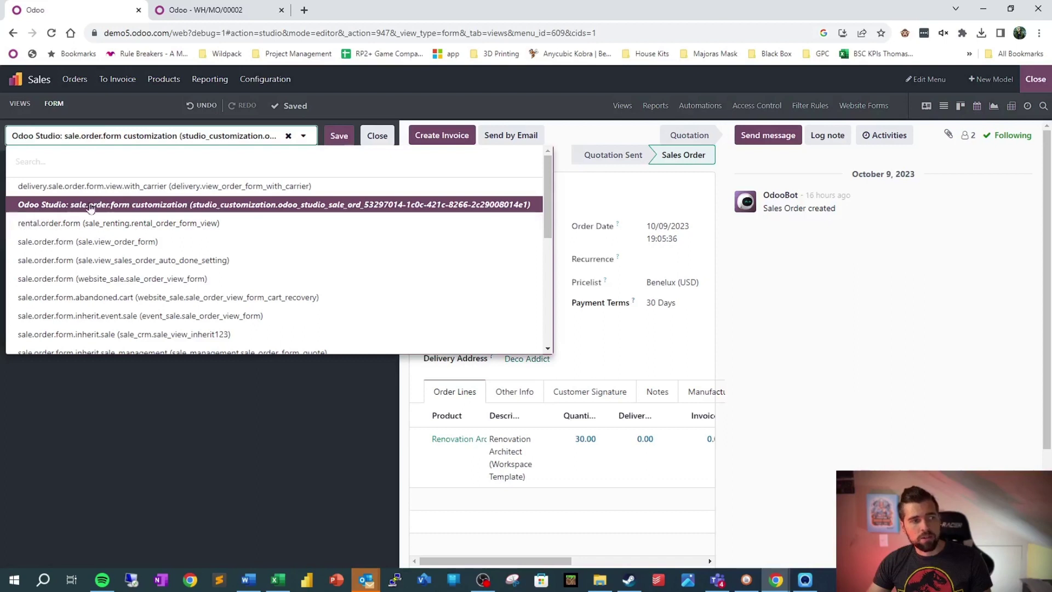
click(168, 207)
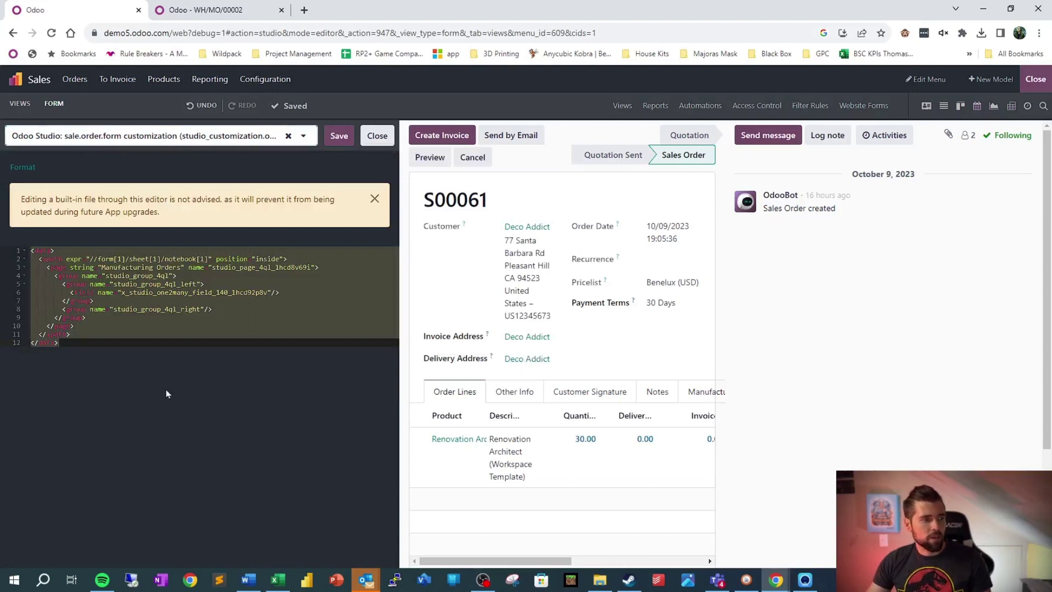
click(227, 313)
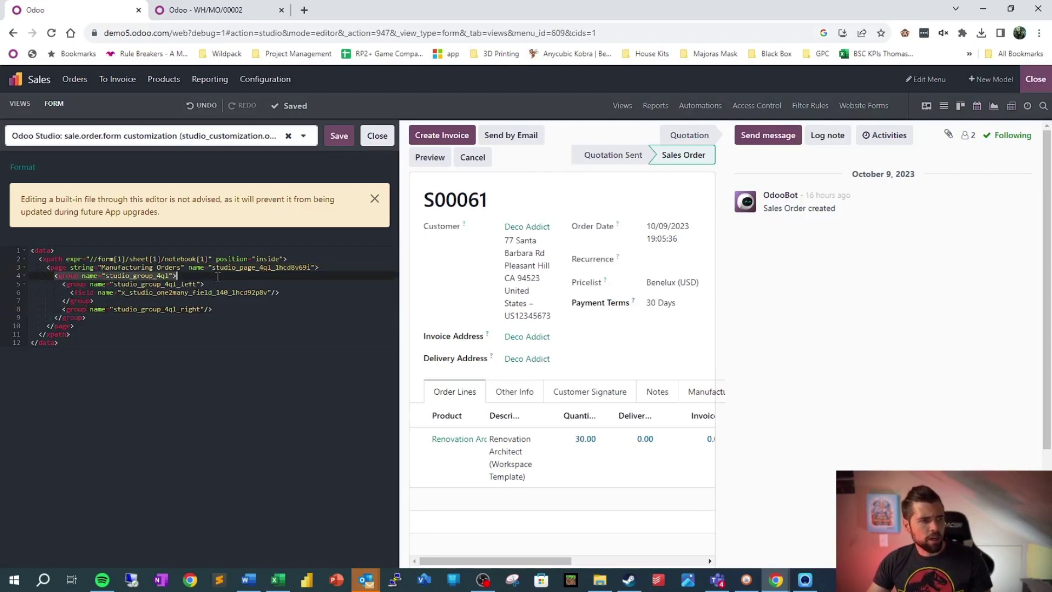
Delete the opening and closing group tags around the One2many field and save the code
drag(58, 275, 210, 283)
key(BackSpace)
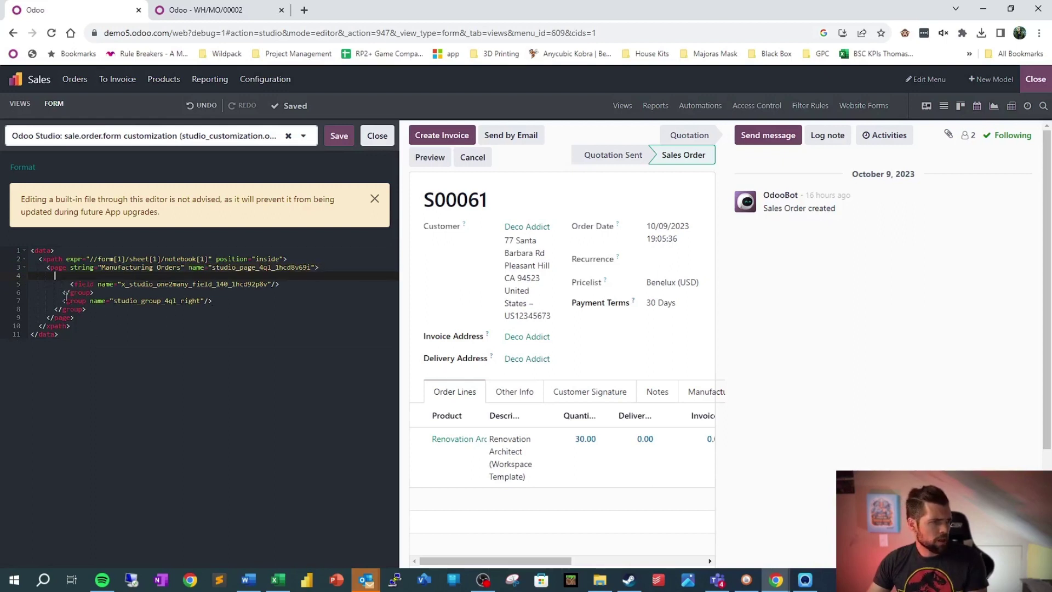
drag(62, 293, 108, 307)
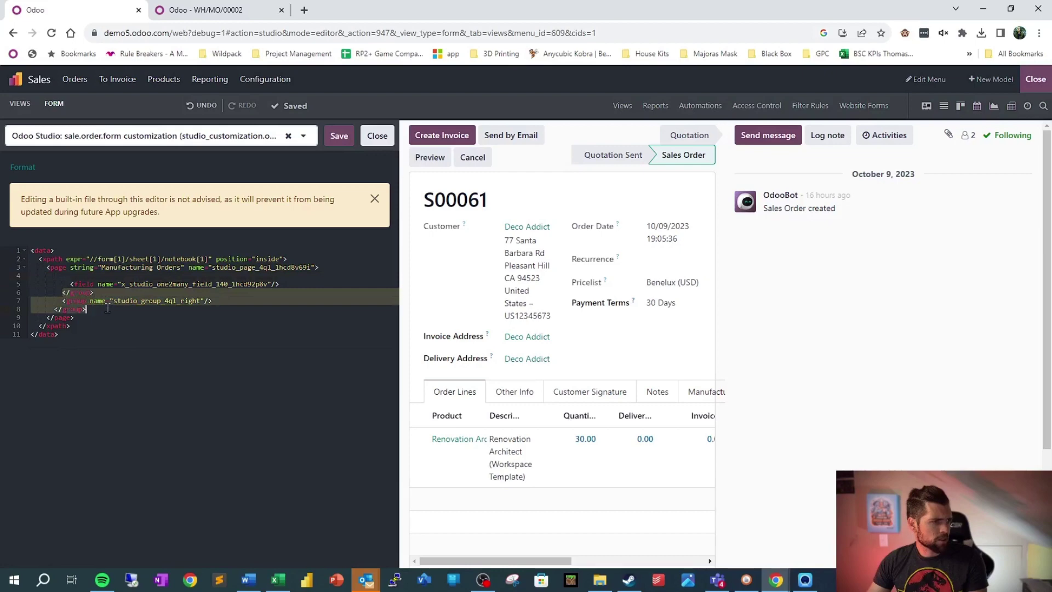
key(BackSpace)
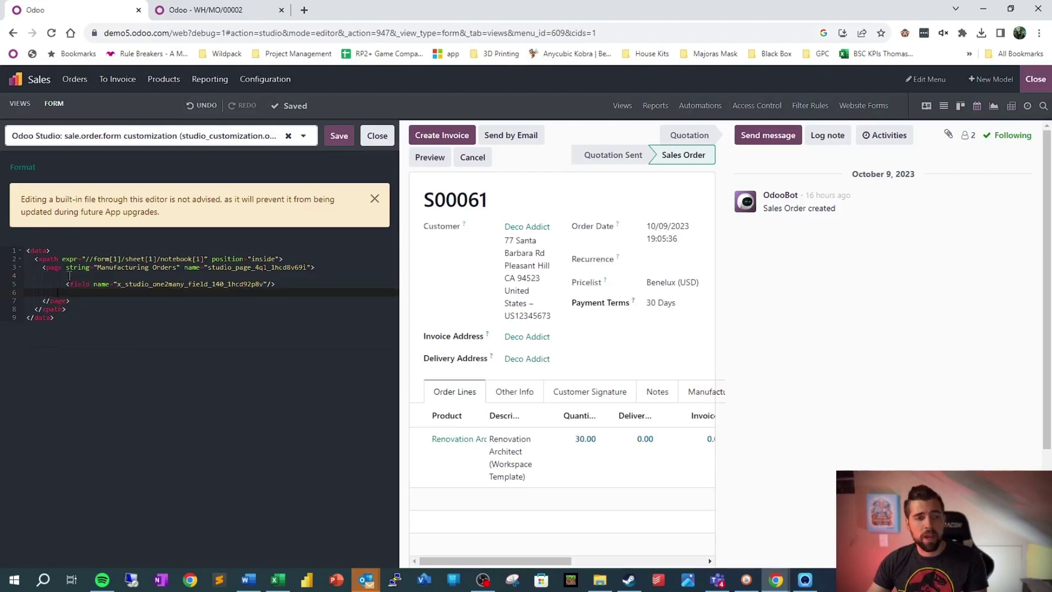
click(327, 140)
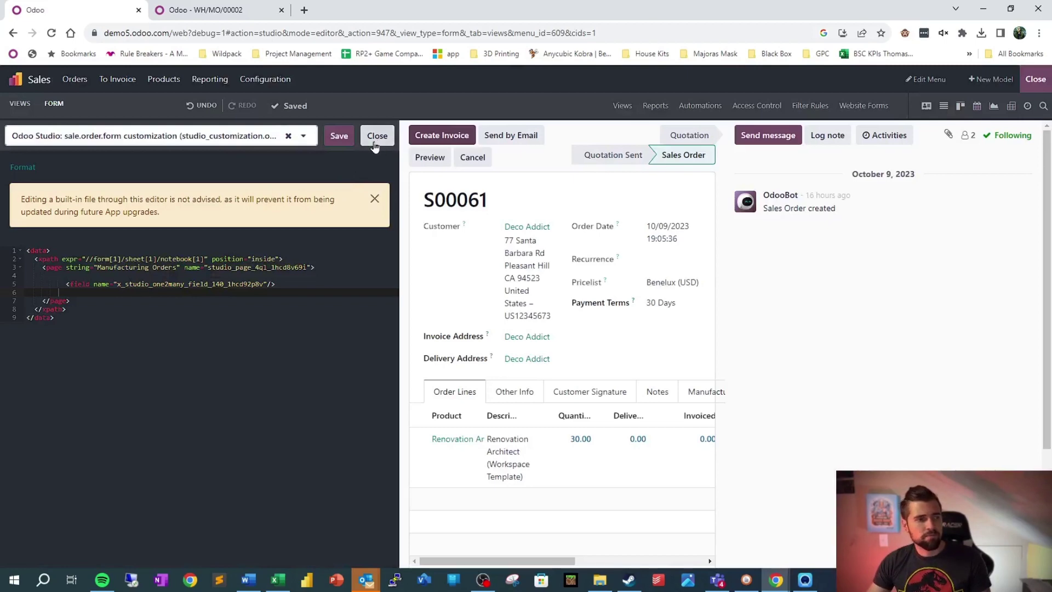
Close the XML editor and check the Manufacturing Orders list now spans the full form width
click(375, 145)
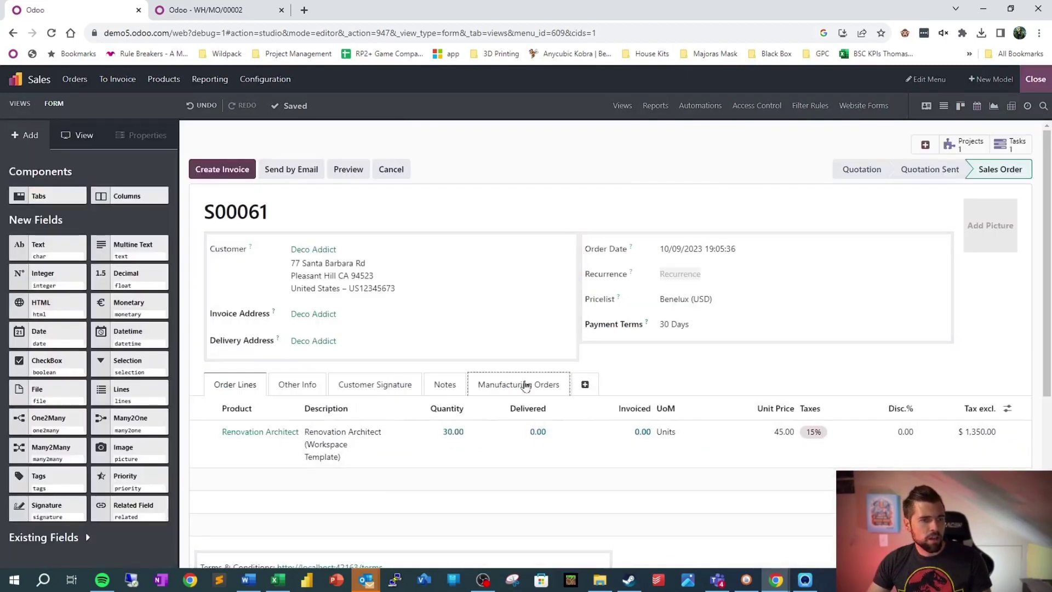
click(525, 385)
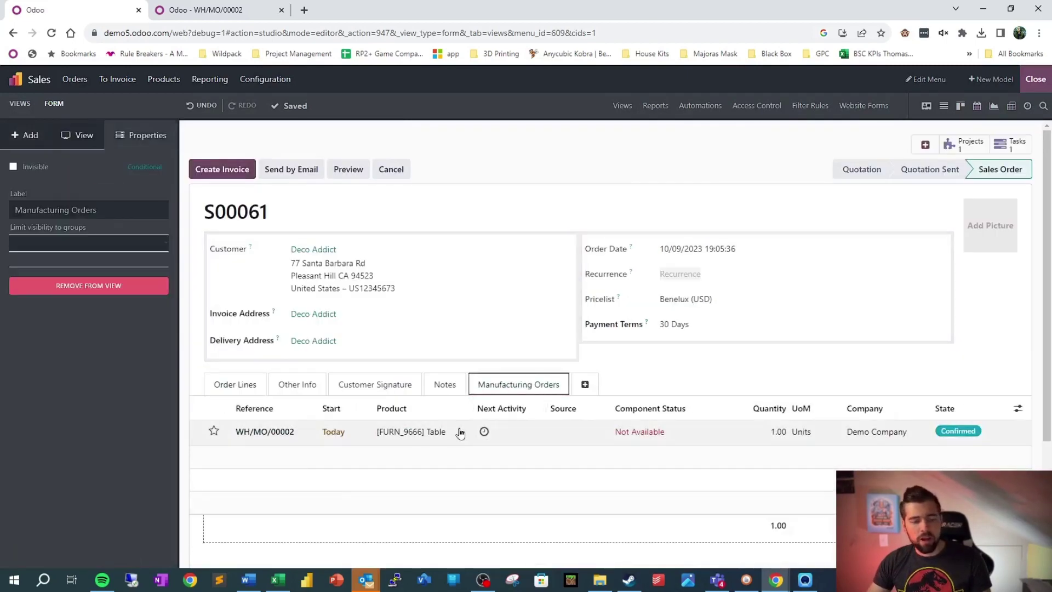
click(451, 459)
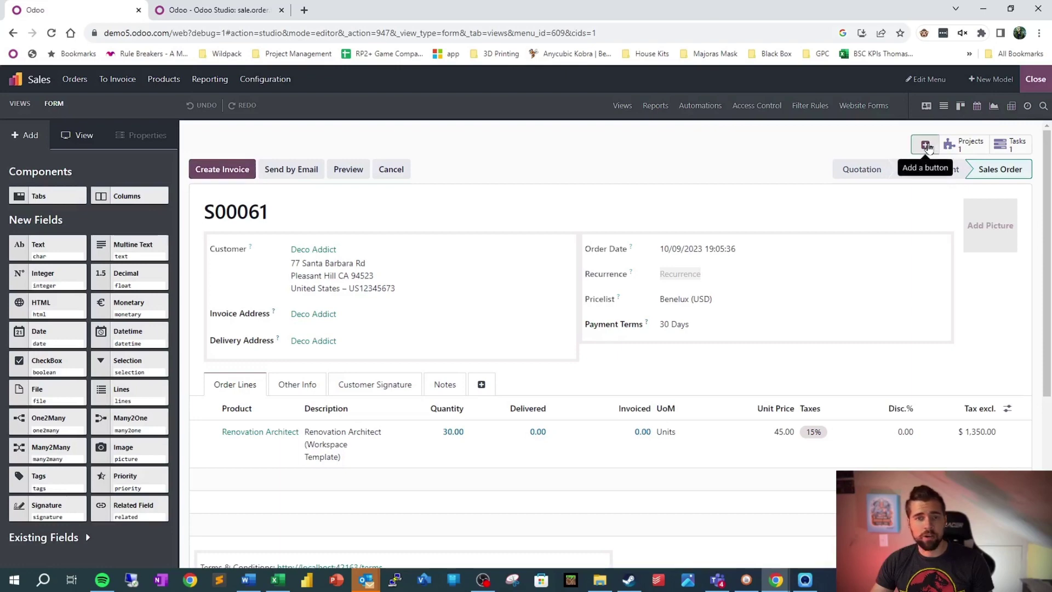
Create a smart button labelled 'Manufacturing Orders' whose related field is x_studio_sales_order
click(927, 146)
click(548, 207)
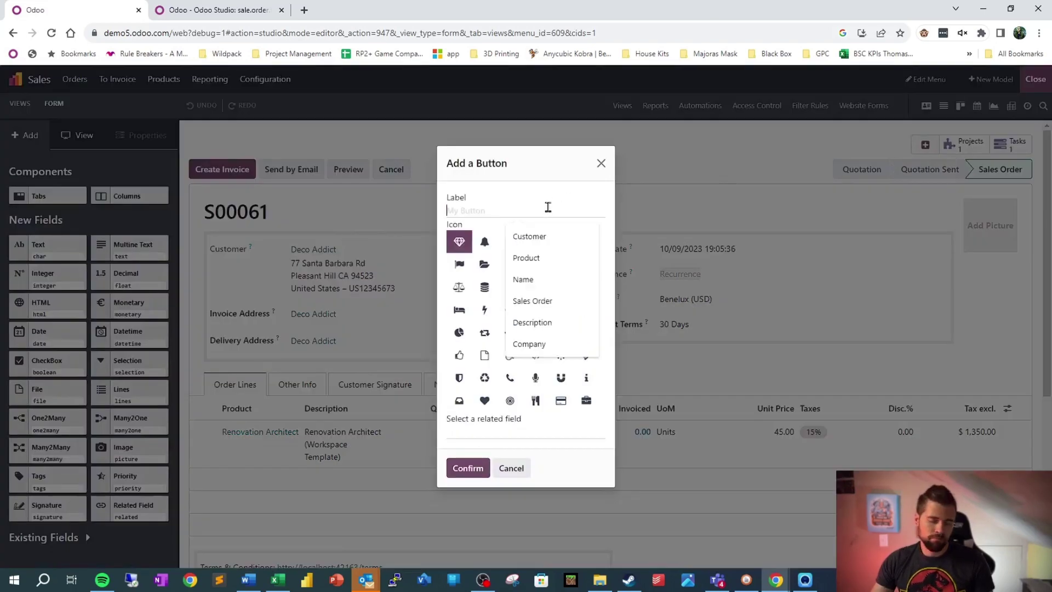
text(Manufact)
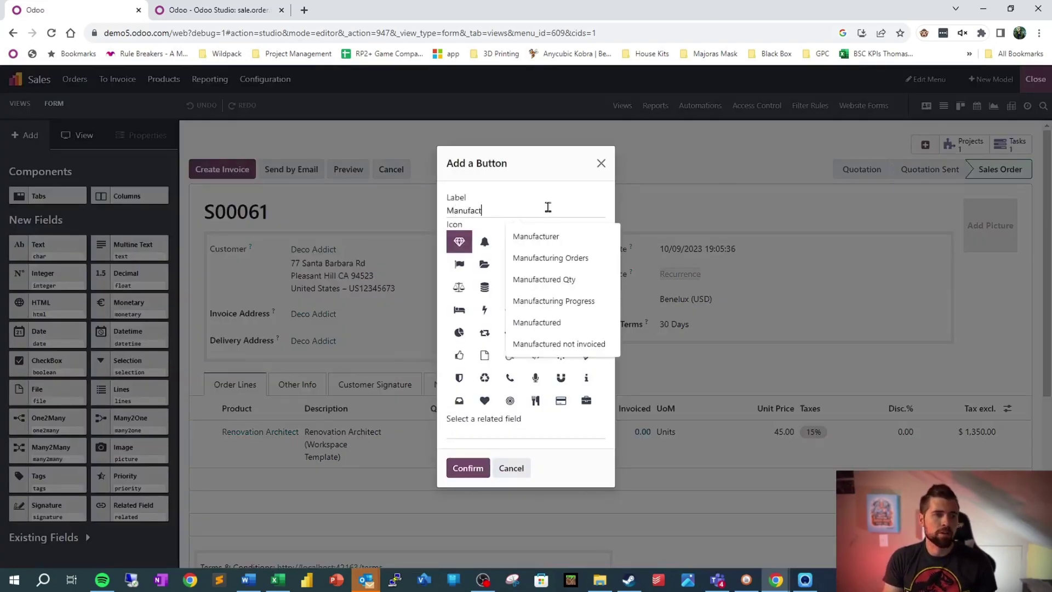
text(uring Orders)
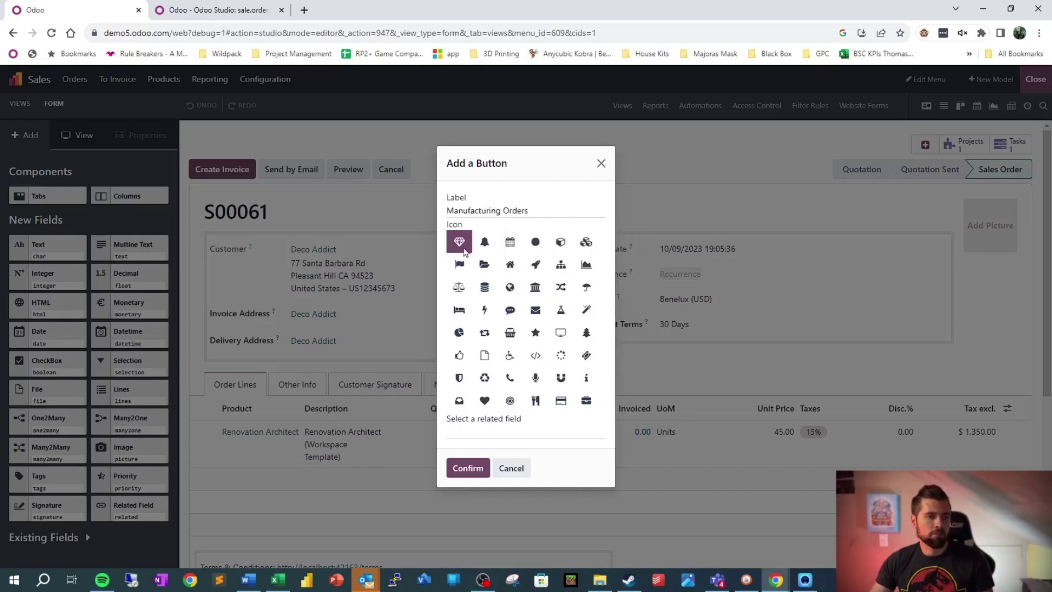
click(497, 431)
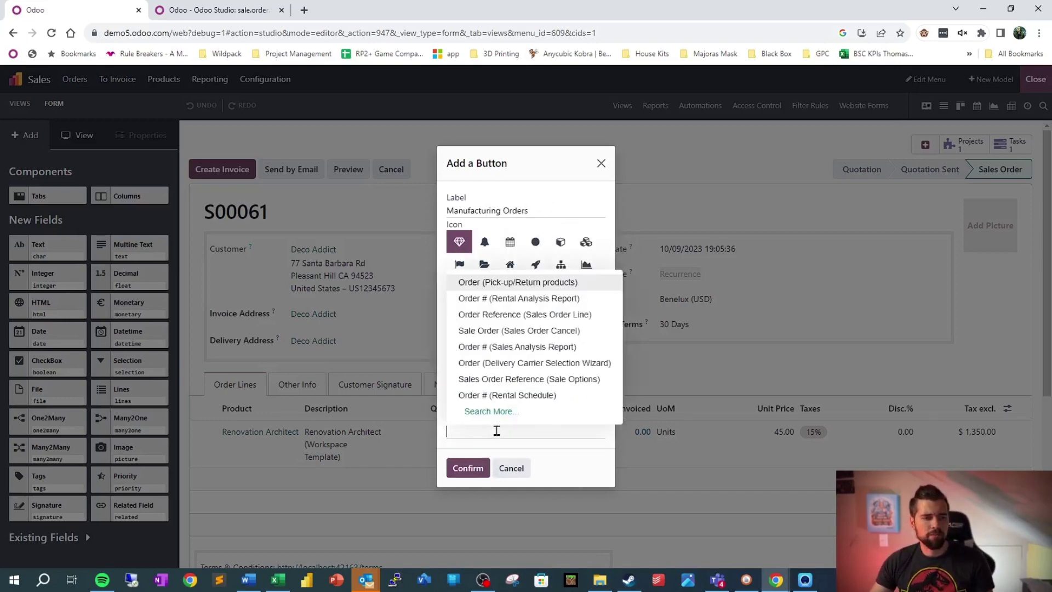
click(493, 412)
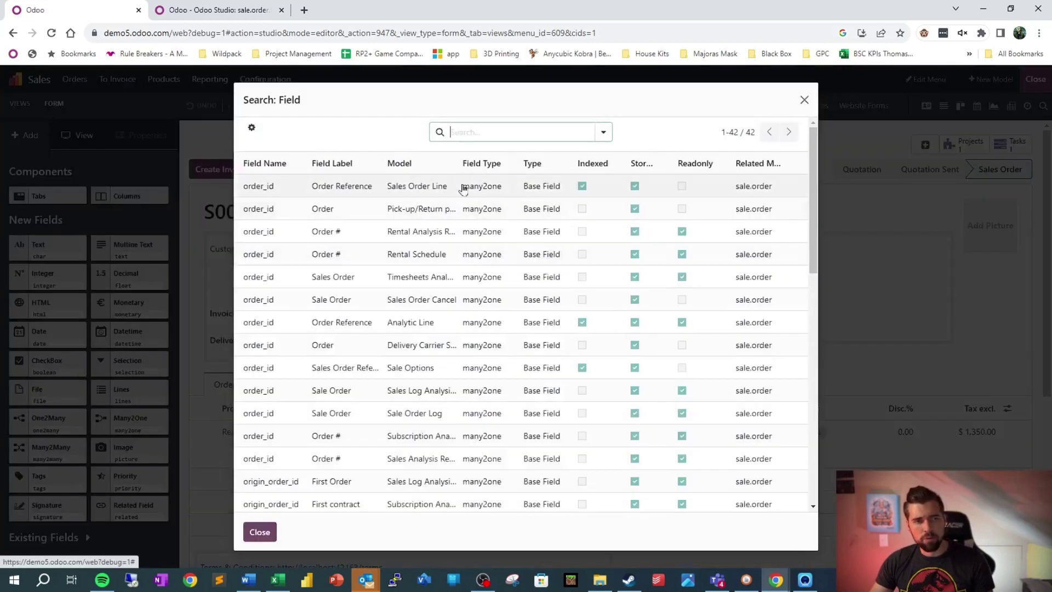
click(481, 134)
text(x_studio)
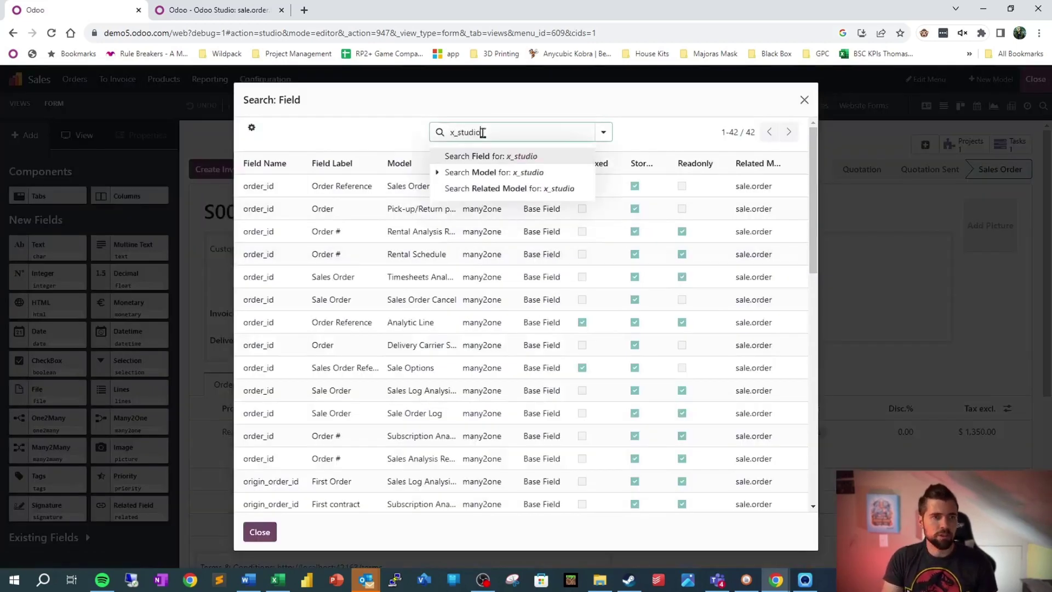
key(Return)
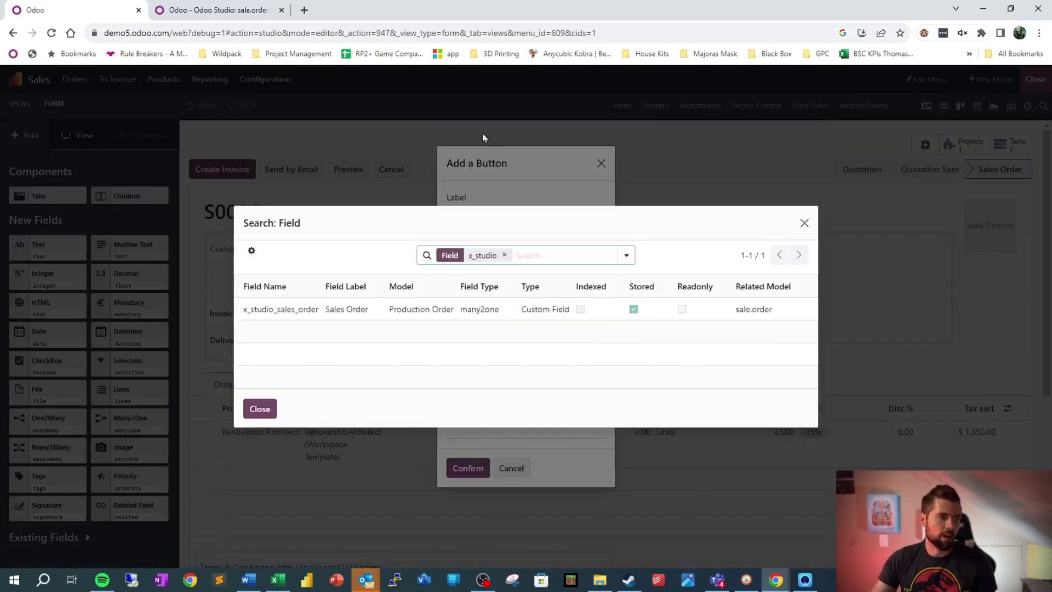
click(325, 315)
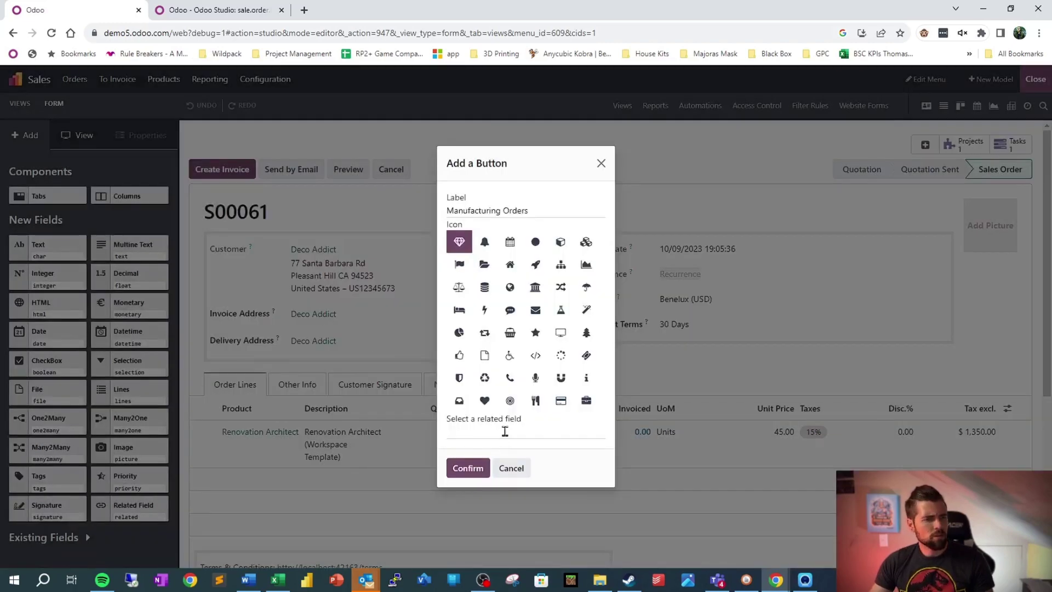
click(467, 469)
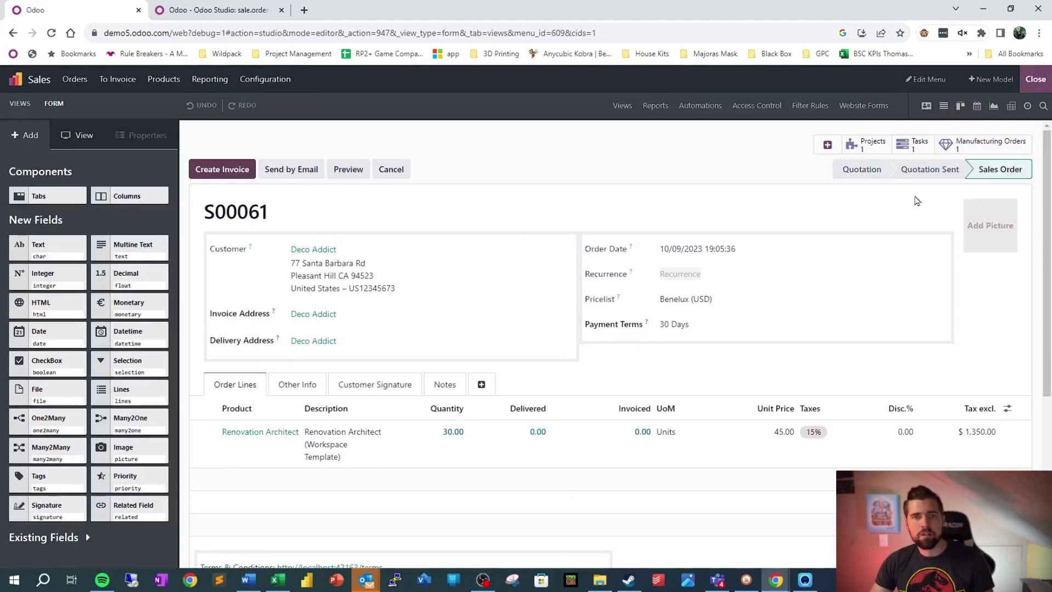
Exit Studio, check that the Manufacturing Orders button lists WH/MO/00002, then return to S00061
click(1039, 87)
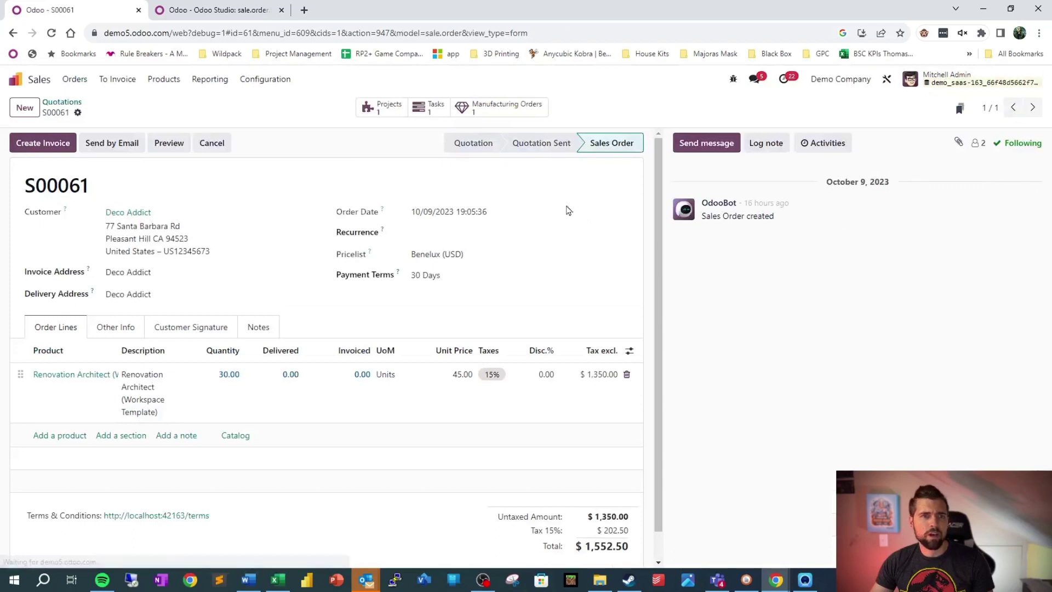
click(475, 116)
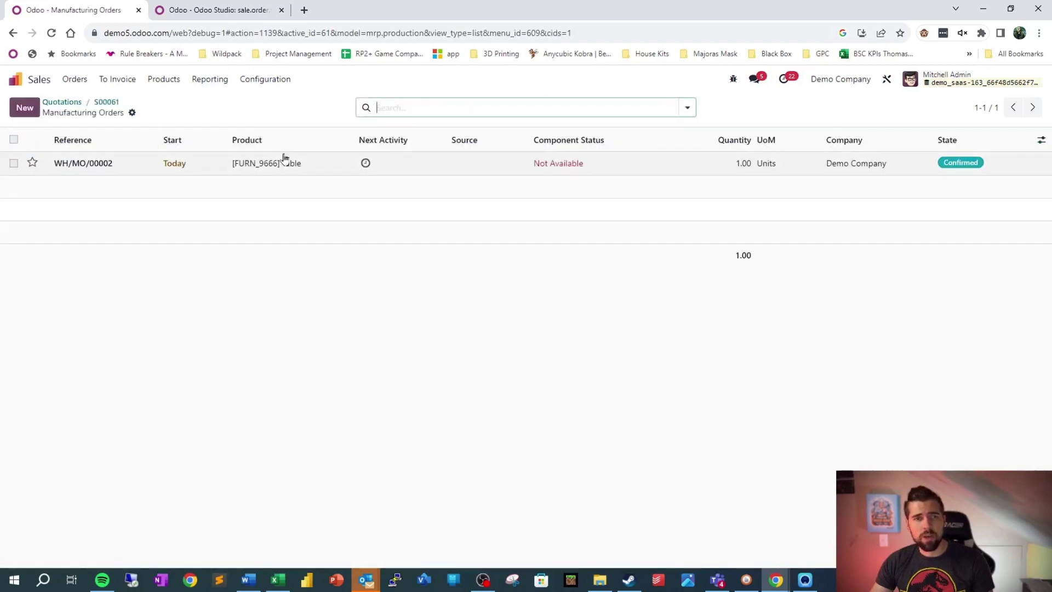
click(107, 102)
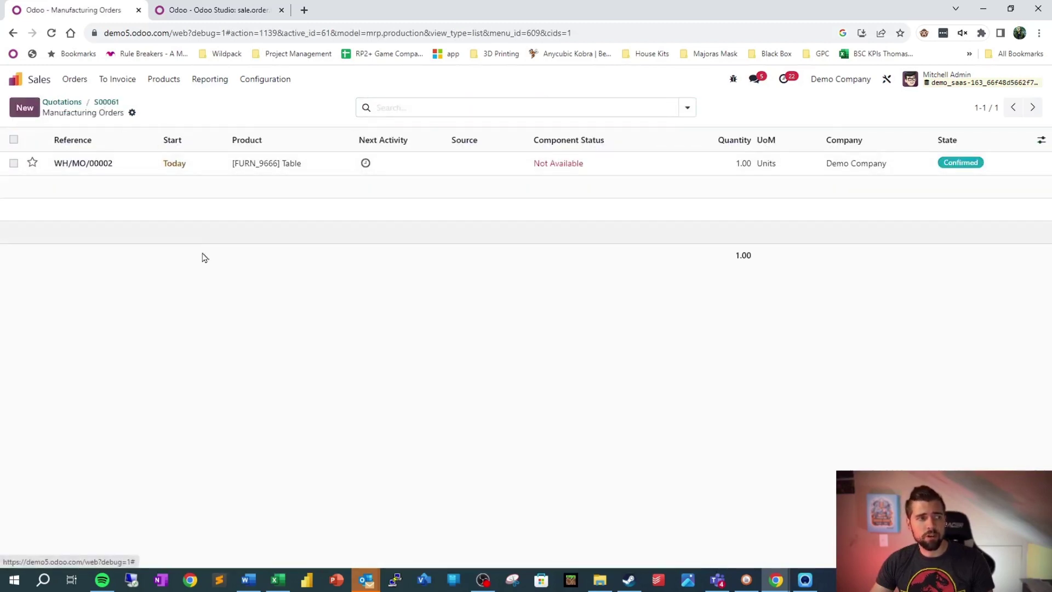